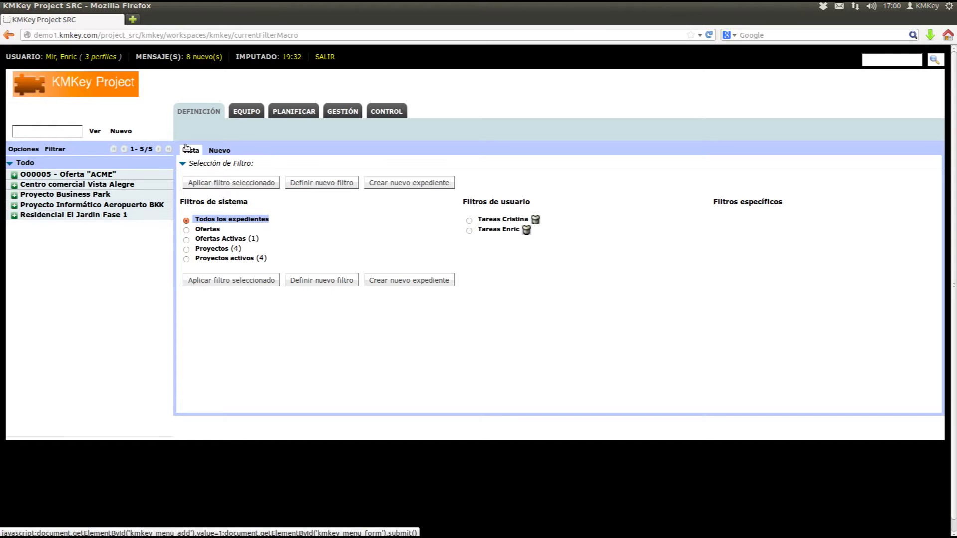
Search the project list for "vista alegre" and open the Centro comercial Vista Alegre project
left_click(218, 151)
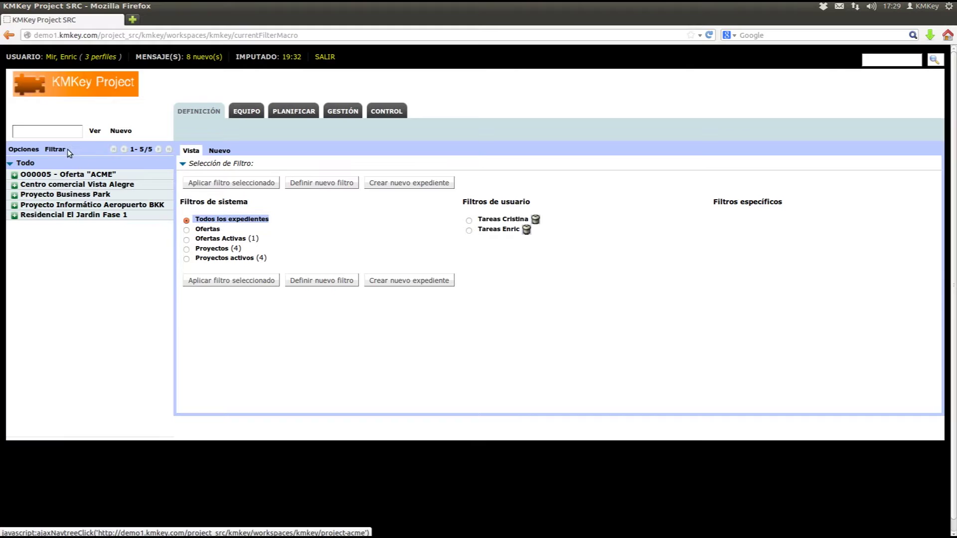
left_click(61, 132)
type("vista alegre")
key("Return")
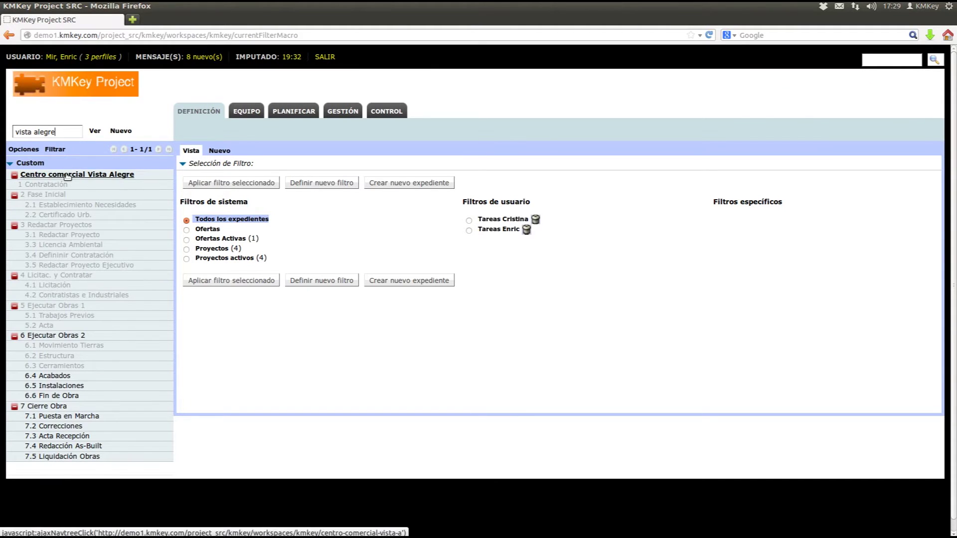
left_click(67, 176)
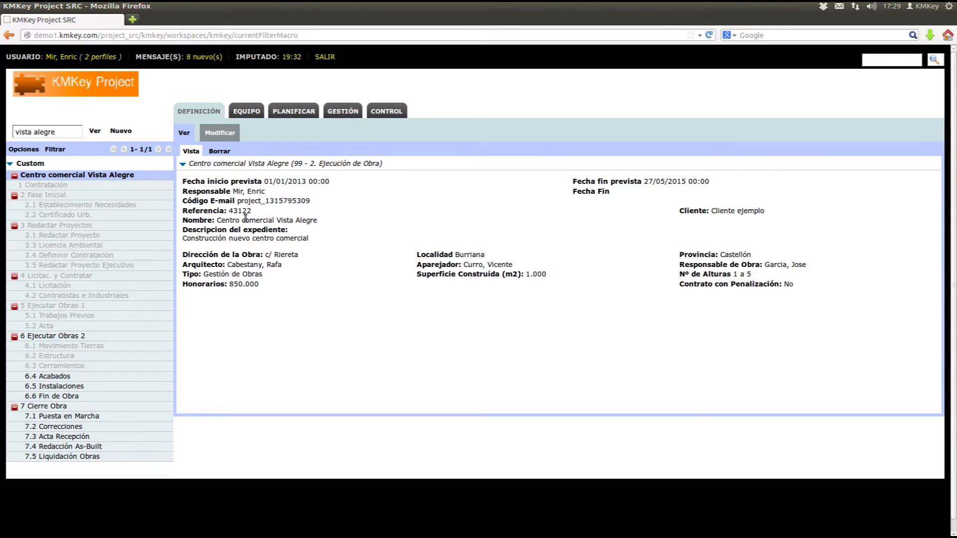
Review the project's team: the coordinator's contact details, the associated groups and companies, and the permission assignments
left_click(247, 112)
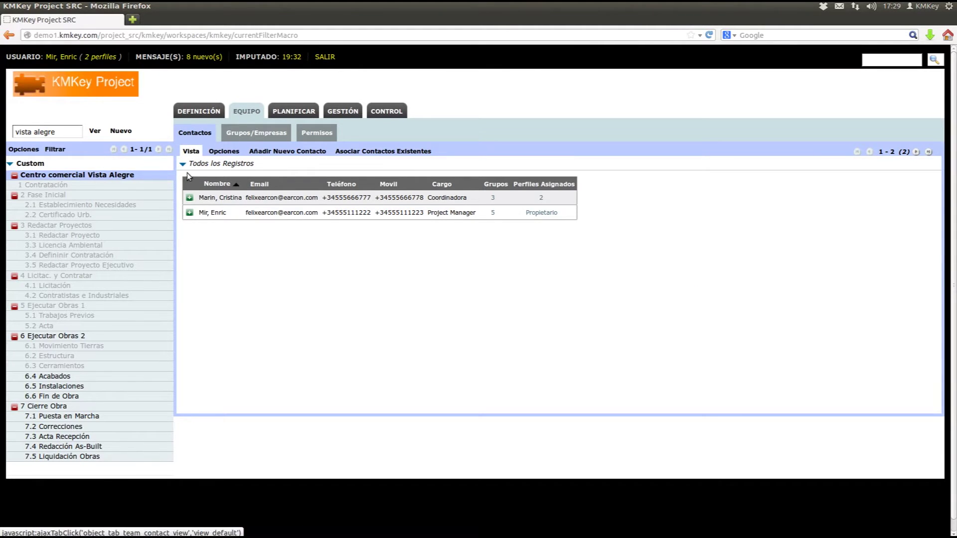
left_click(190, 199)
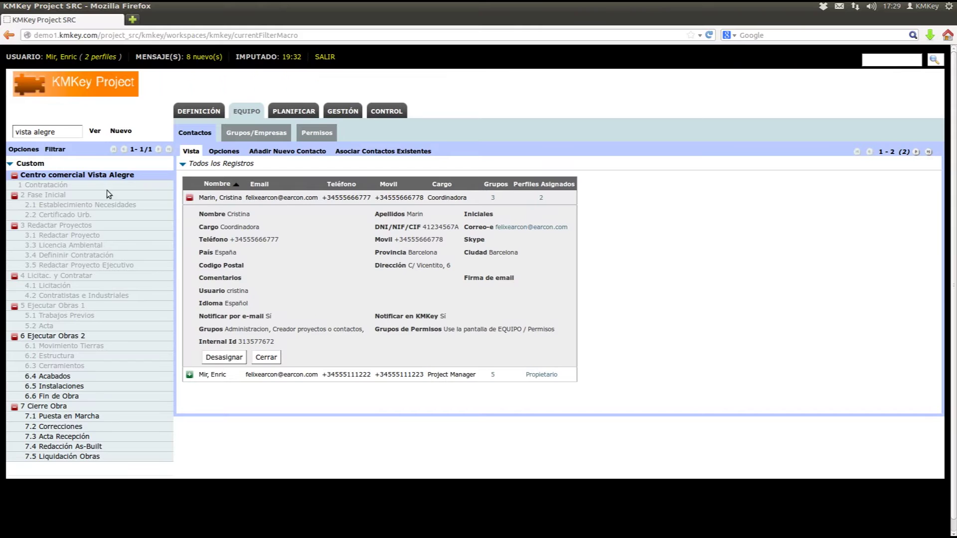
left_click(247, 132)
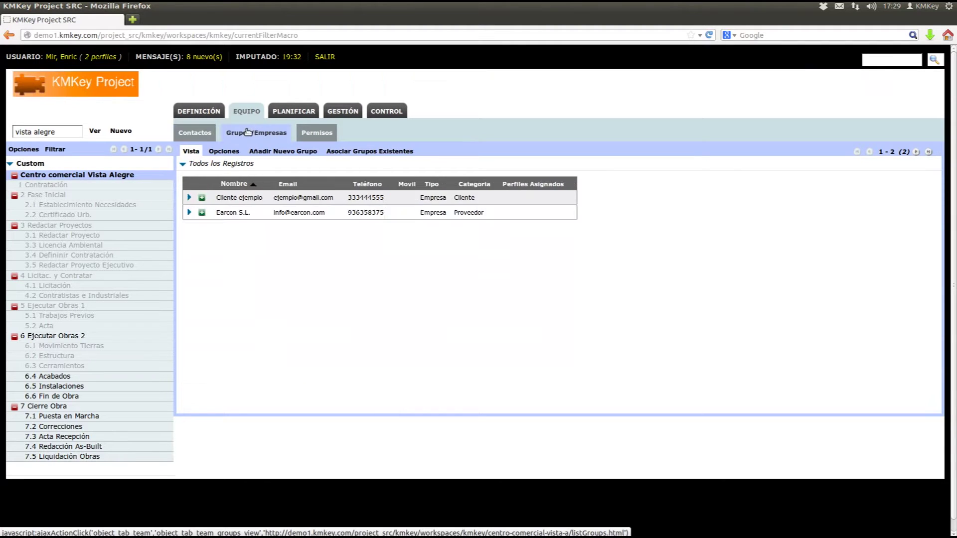
left_click(302, 135)
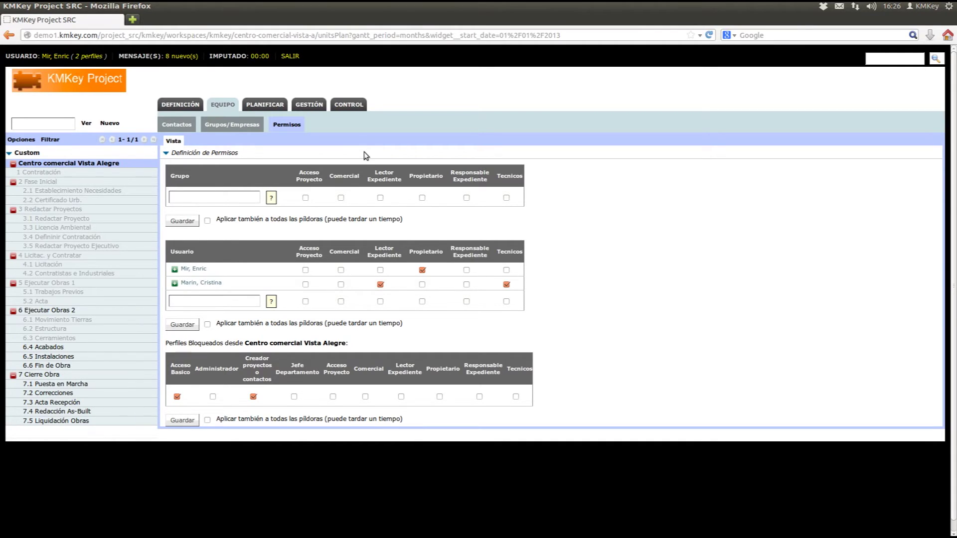
Display the project's Gantt chart by years (Años), keeping the start date 01/01/2013
left_click(269, 105)
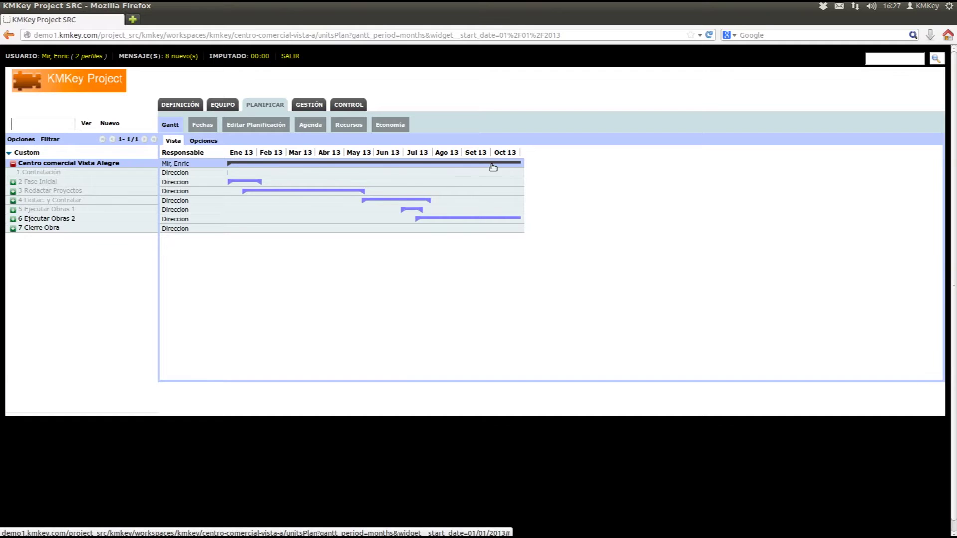
left_click(202, 142)
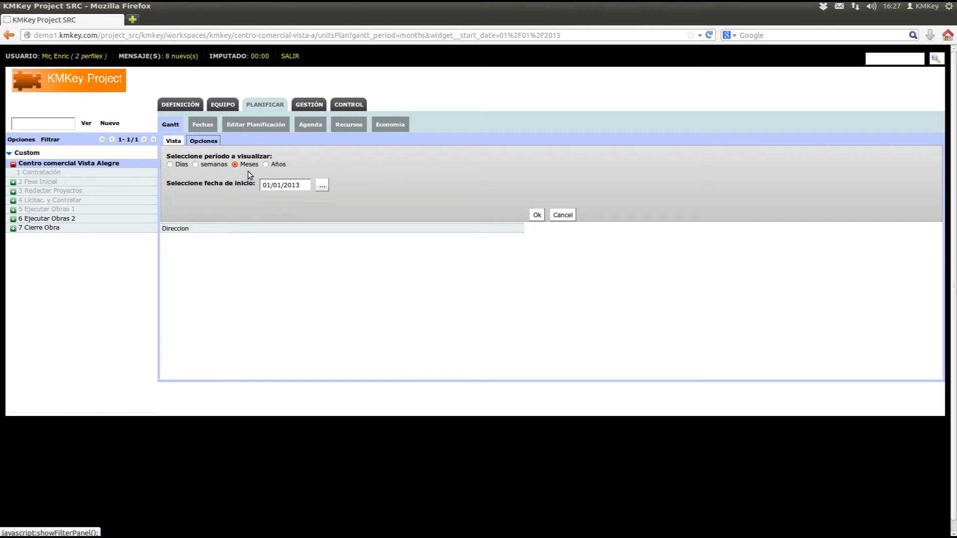
left_click(265, 165)
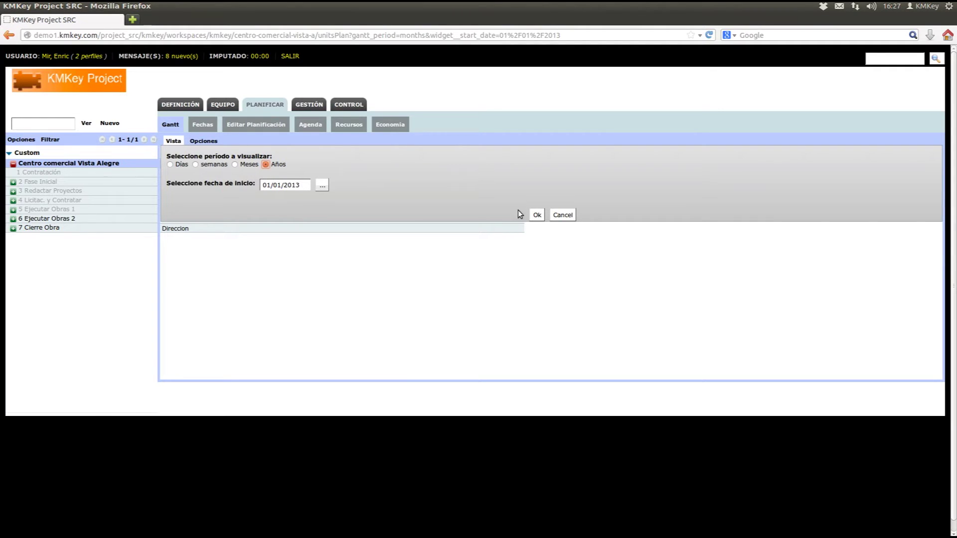
left_click(537, 215)
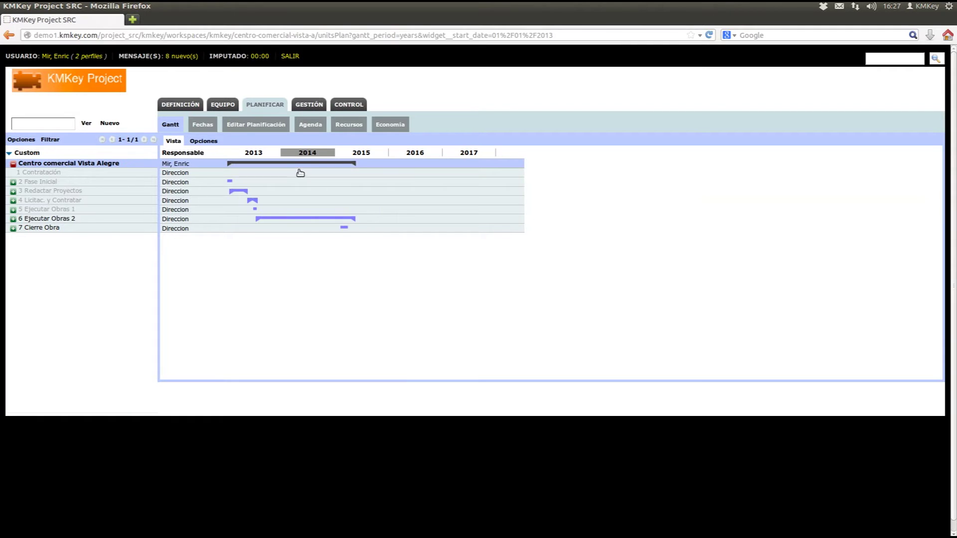
Expand phase 6 Ejecutar Obras 2 in the Gantt chart and check the dates of its bars
mouse_move(297, 167)
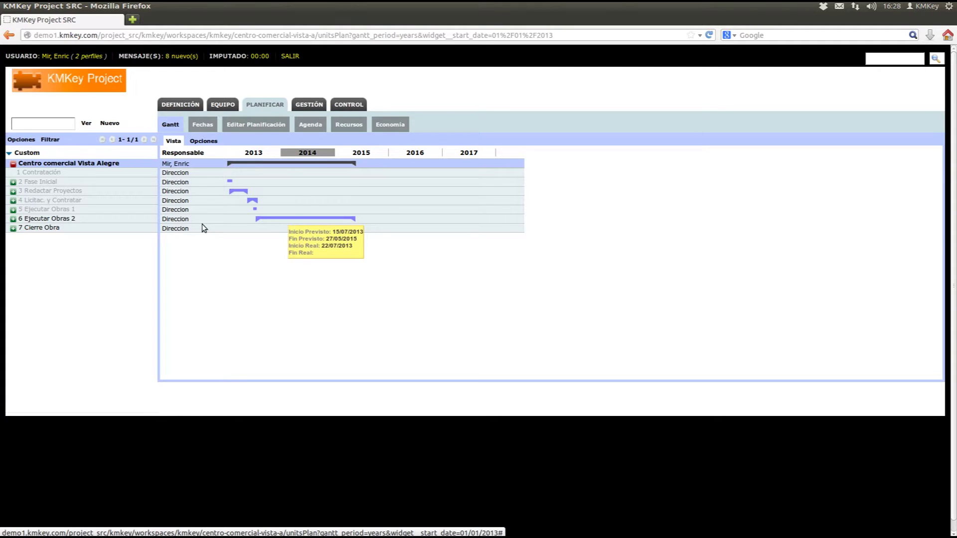
left_click(13, 218)
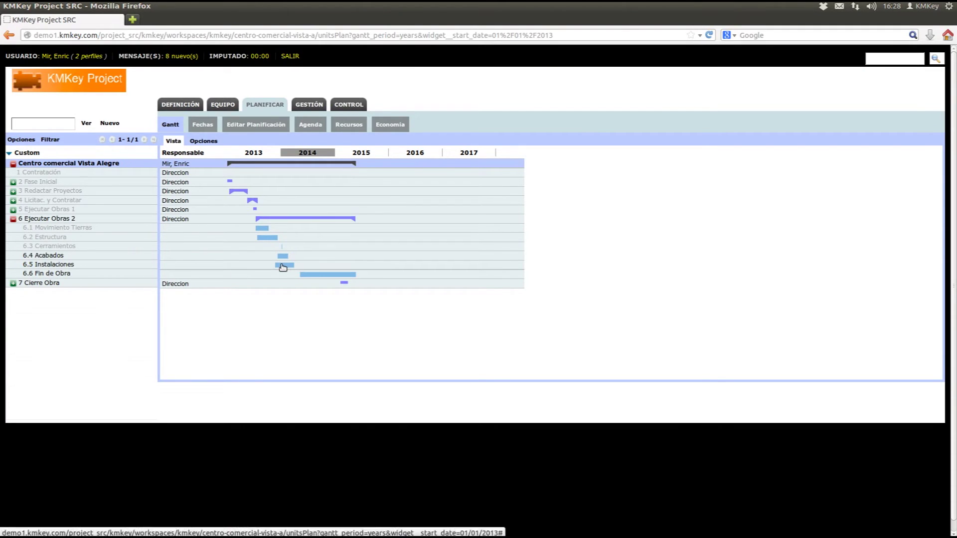
mouse_move(286, 267)
Review the project's planned dates and editable planning, plus its agenda entries for 10/03/2014
left_click(201, 127)
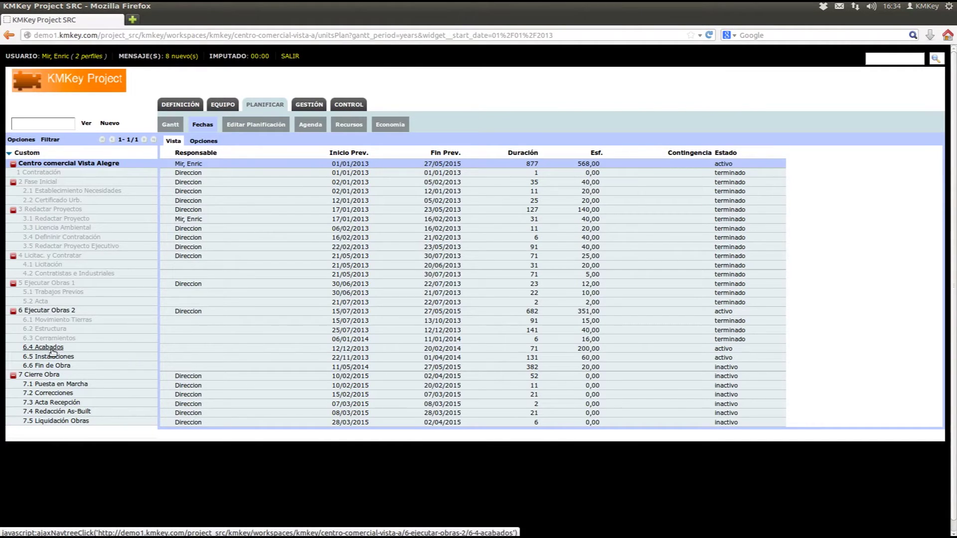
left_click(233, 128)
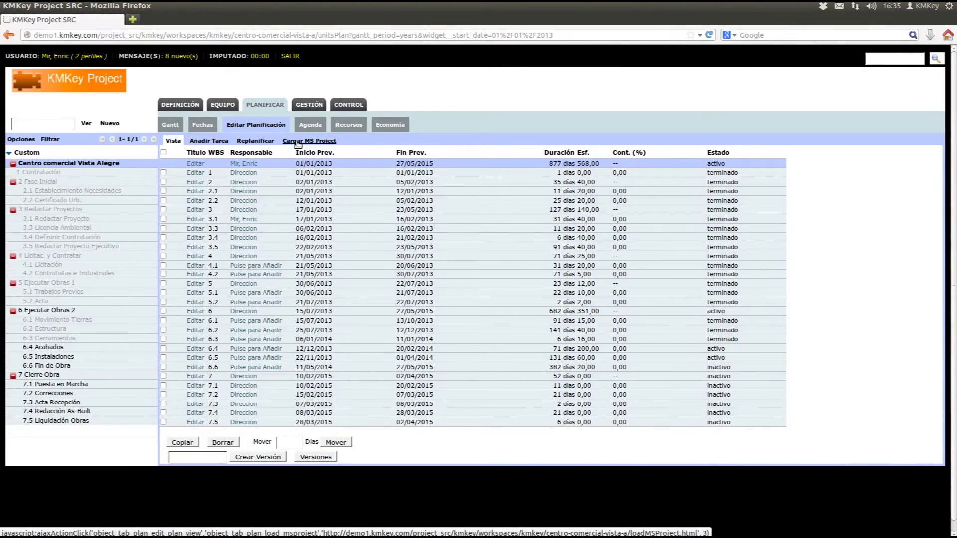
left_click(308, 127)
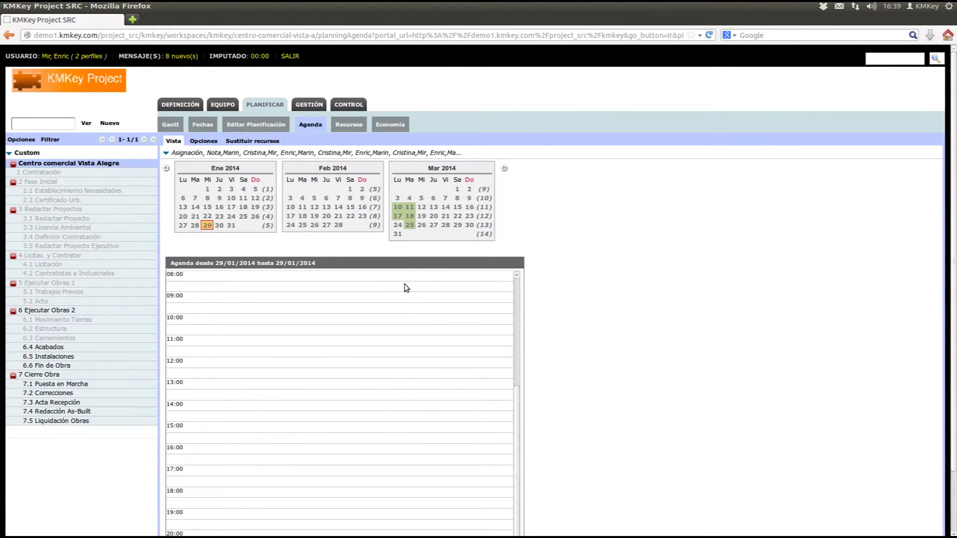
left_click(398, 207)
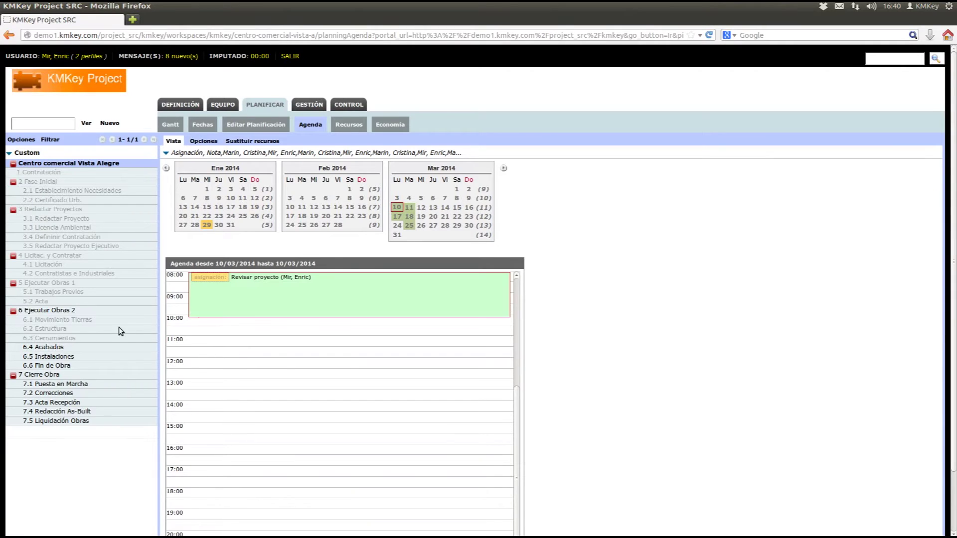
Create a one-hour agenda entry "Revisar el estado de la obra" on 03/02/2014 at 09:00 for task 6.6 Fin de Obra
left_click(58, 366)
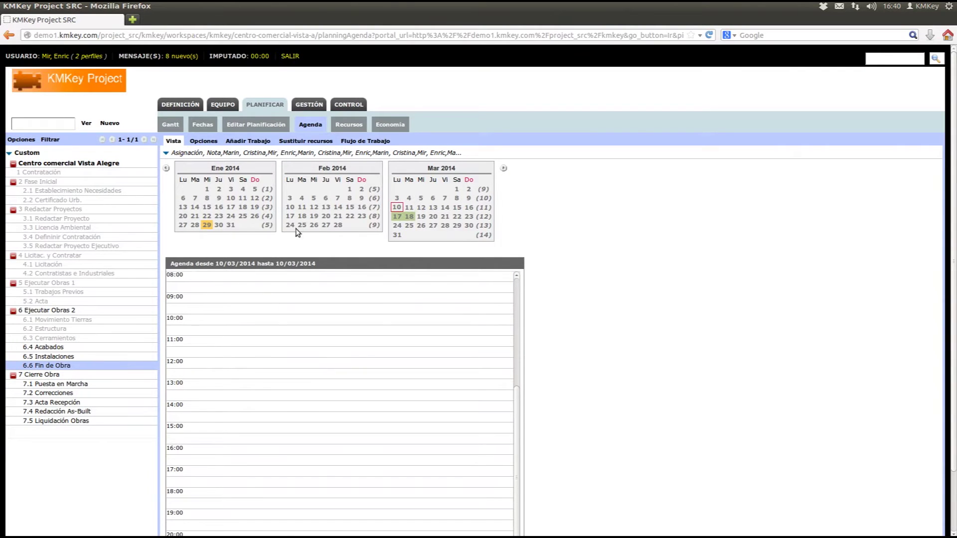
left_click(289, 199)
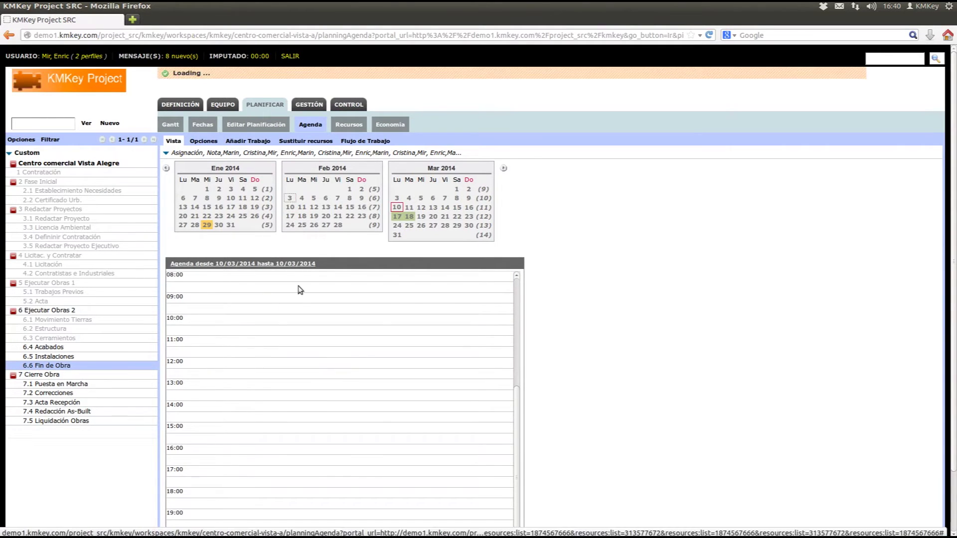
left_click(209, 300)
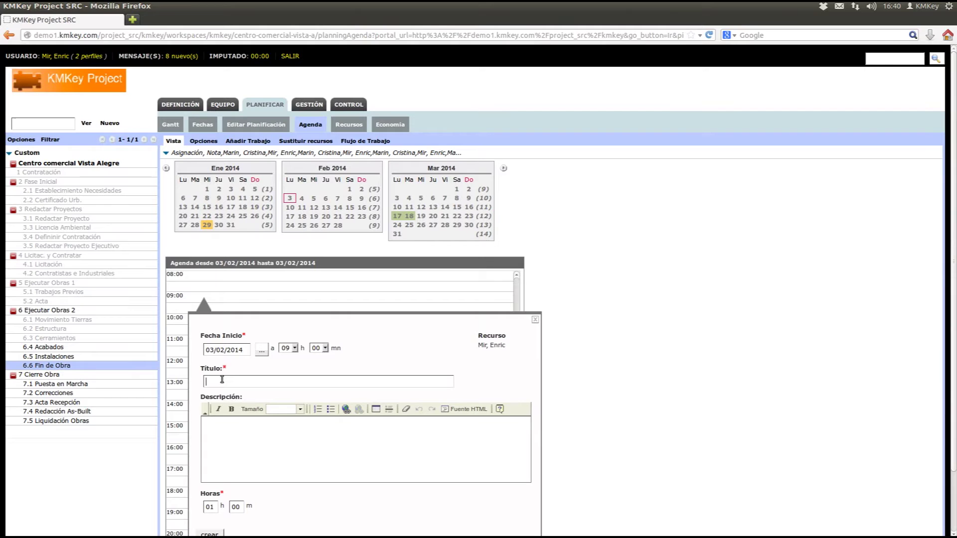
type("Revisar el estado de la obra")
scroll(534, 380, "down", 3)
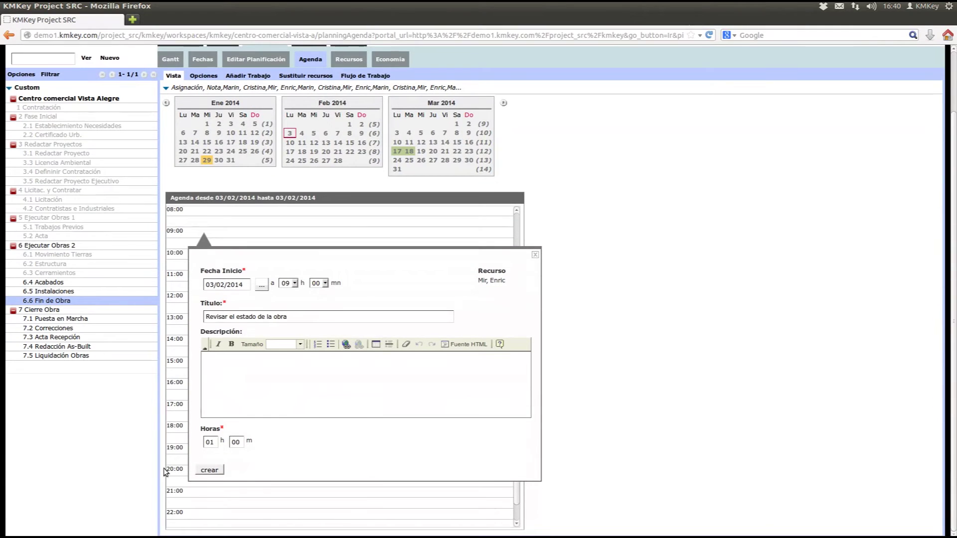
left_click(209, 470)
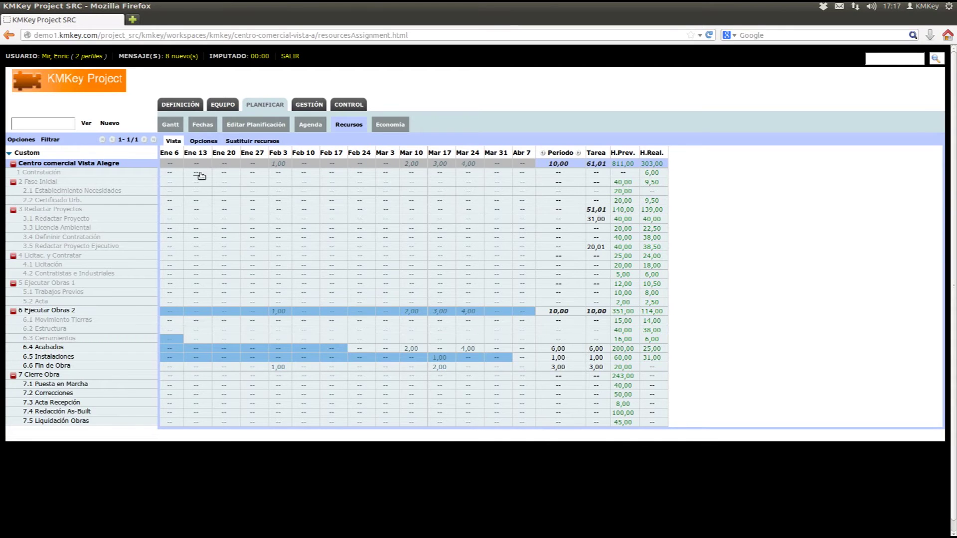
Check the display options of the project's resource planning and leave them without applying changes
left_click(203, 142)
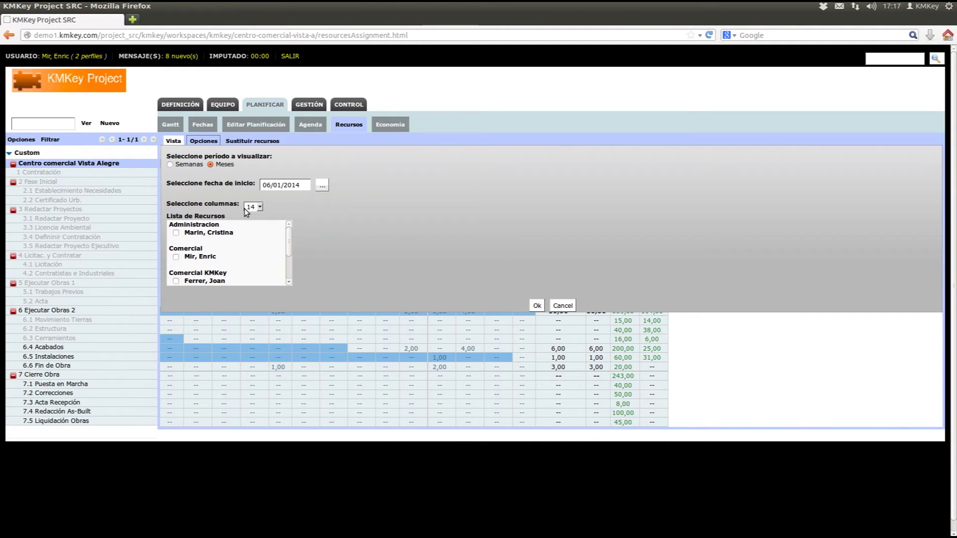
left_click(569, 304)
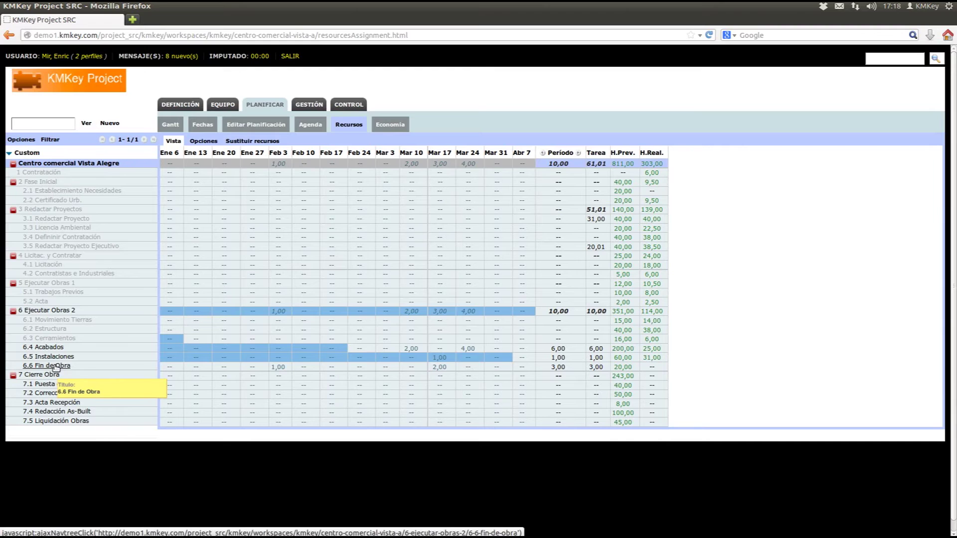
Start an assignment for 6.6 Fin de Obra in the week of Ene 27 for the Administracion resource, titled "Informe sobre el estado de la obra"
left_click(253, 369)
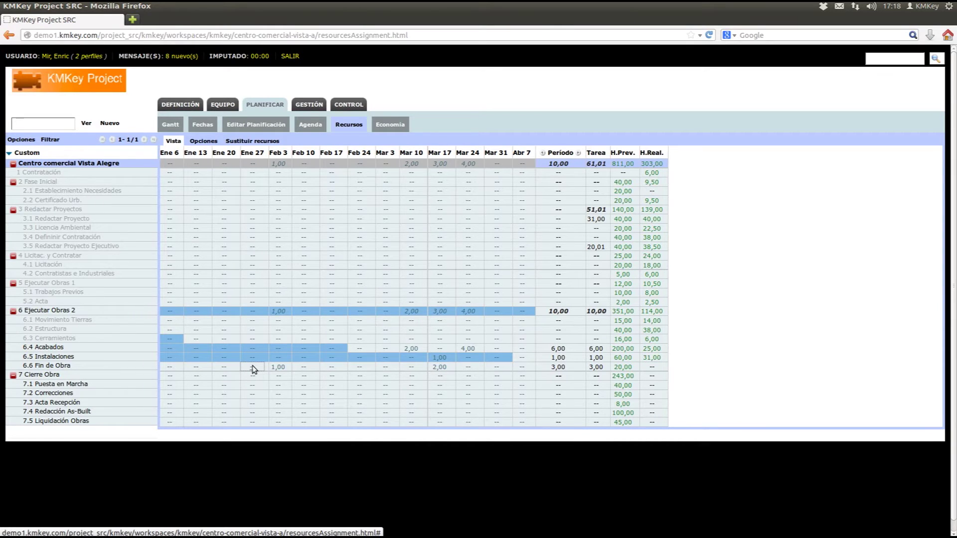
left_click(254, 369)
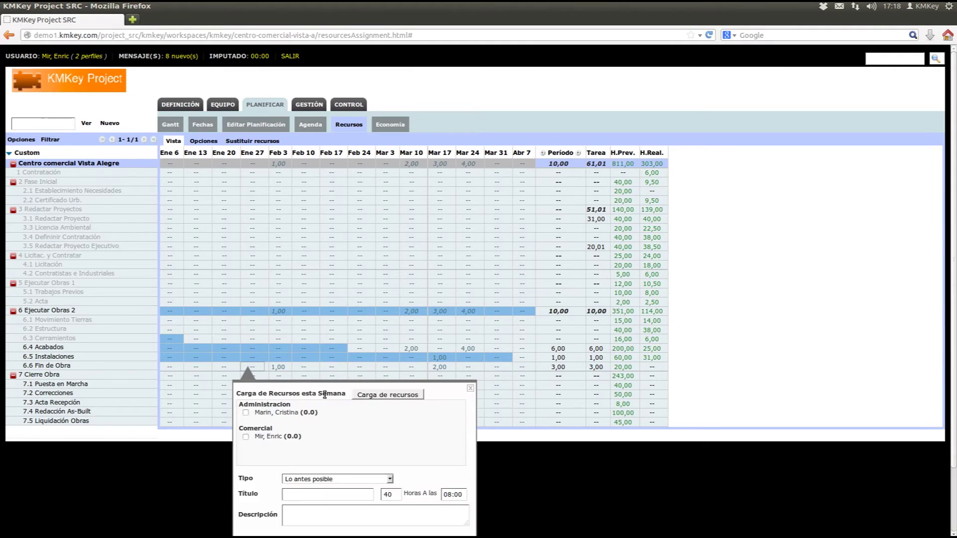
scroll(326, 414, "down", 3)
left_click(245, 343)
left_click(305, 423)
type("Informe sobre el e")
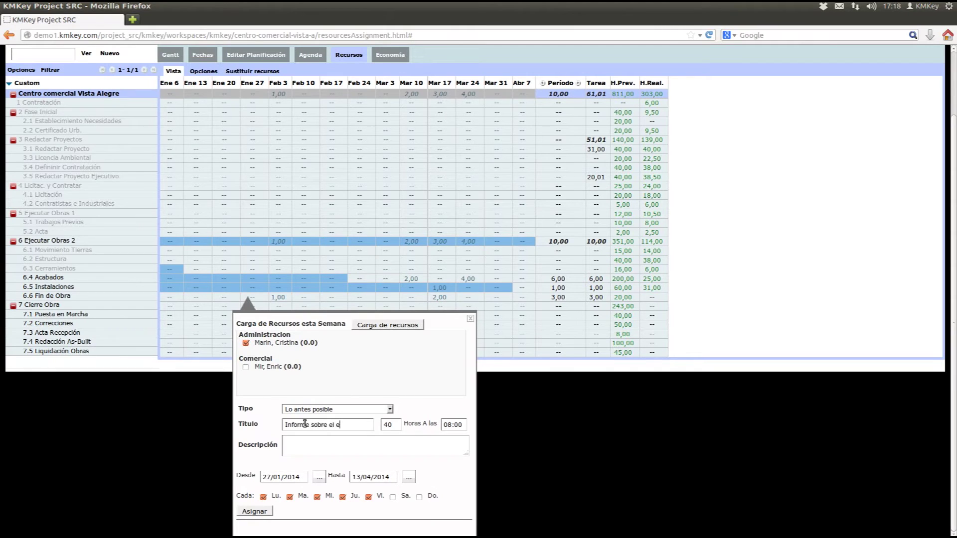
type("stado de la obra")
Set the assignment to 2 hours on Fridays only, keep the type Lo antes posible, and assign it
double_click(391, 424)
type("2")
left_click(344, 498)
left_click(290, 497)
left_click(263, 498)
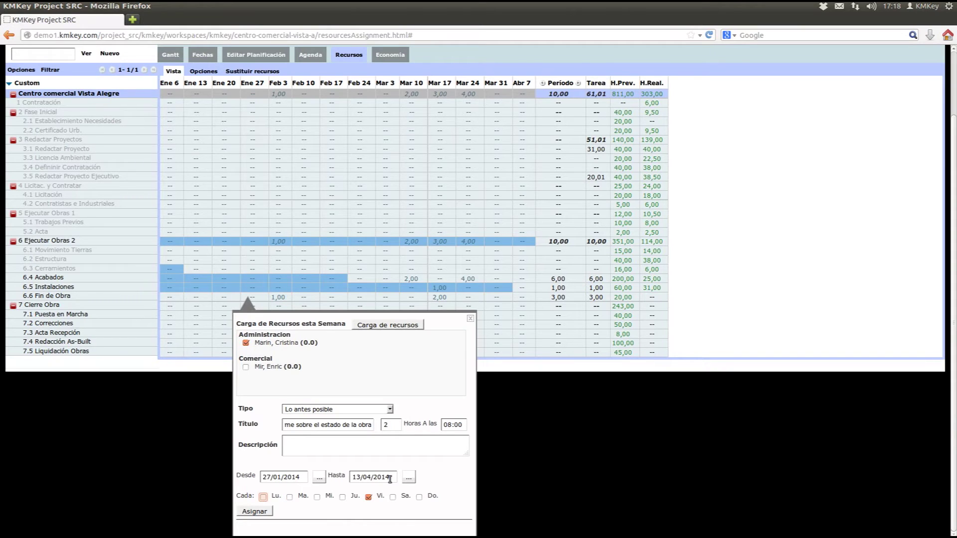
left_click(390, 409)
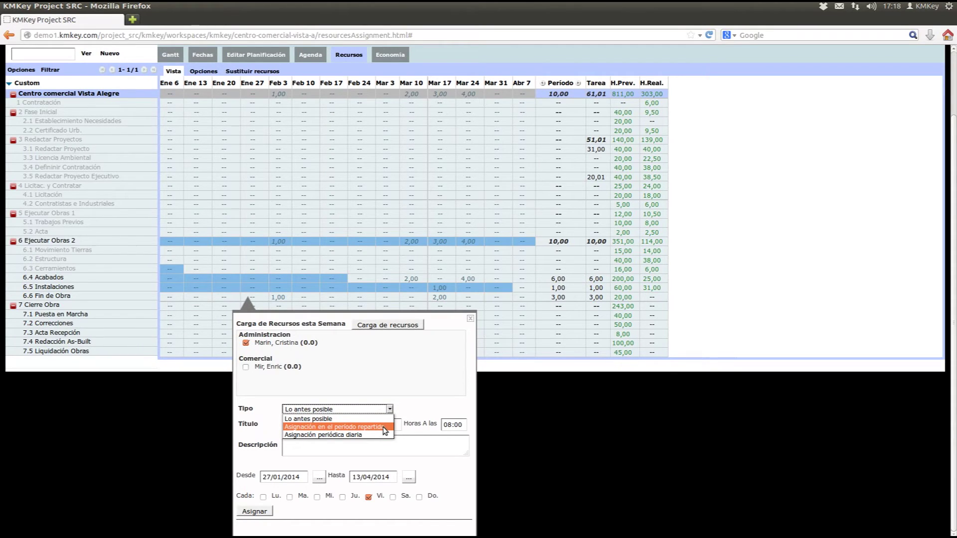
left_click(413, 413)
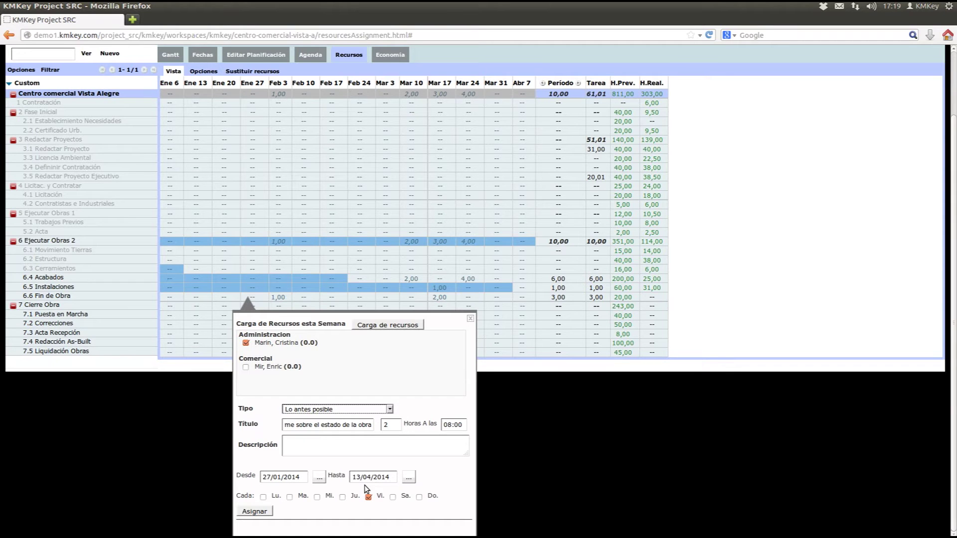
left_click(256, 511)
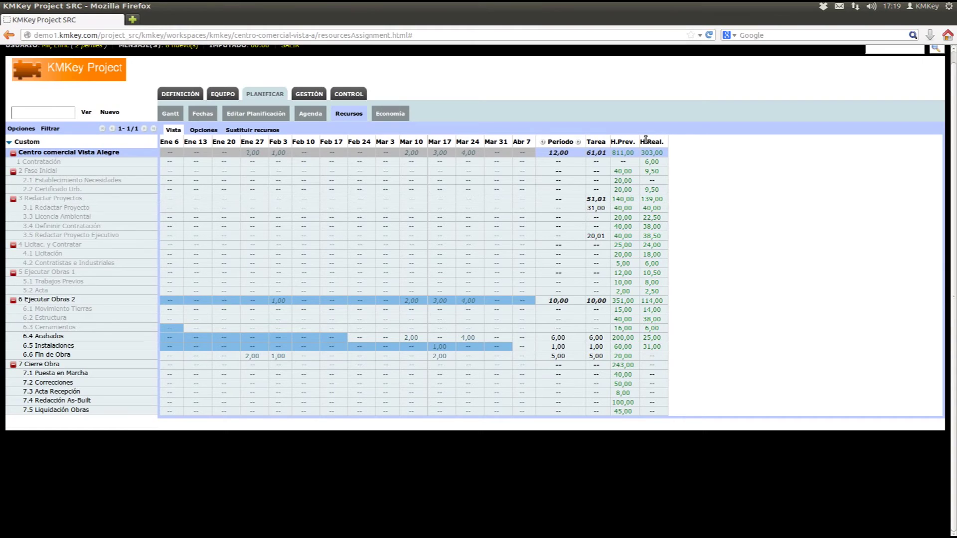
Check the new assignment in the project's agenda for 31/01/2014
left_click(319, 118)
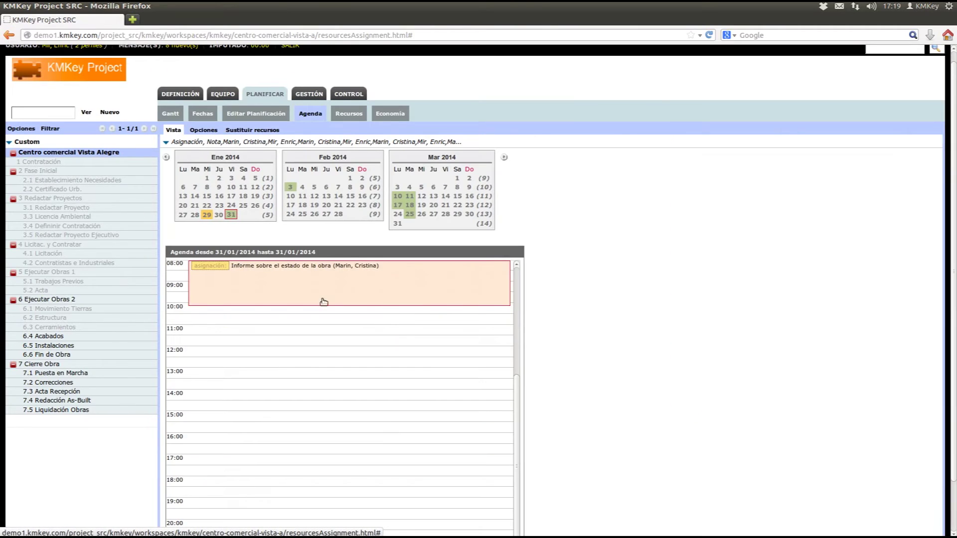
left_click(232, 214)
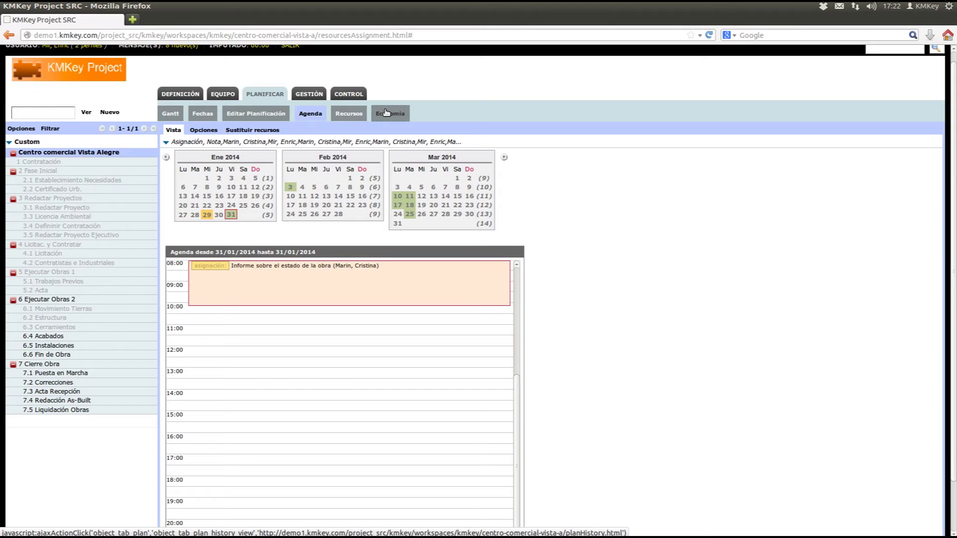
Open the project's economic planning and expand the details of Previsión Venta ubicación 1 - B
left_click(386, 113)
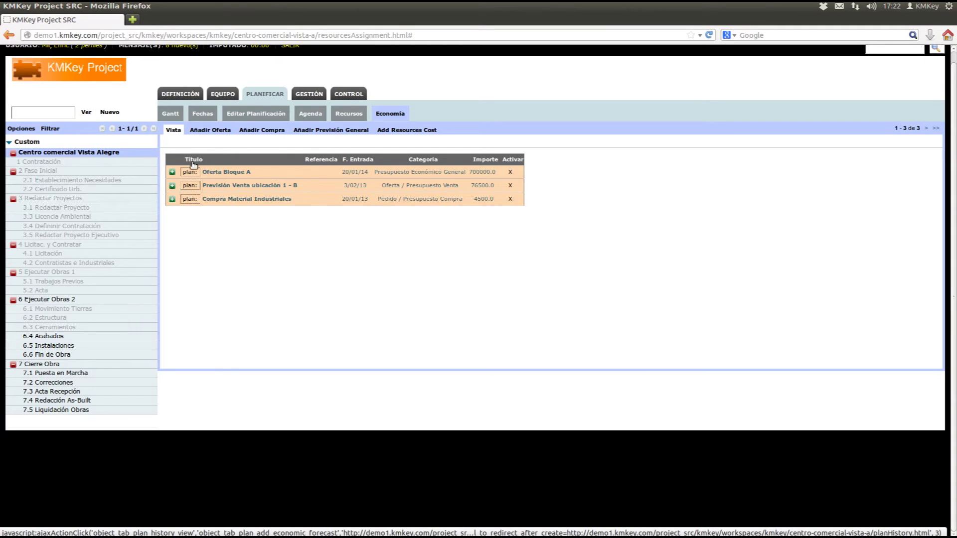
left_click(173, 186)
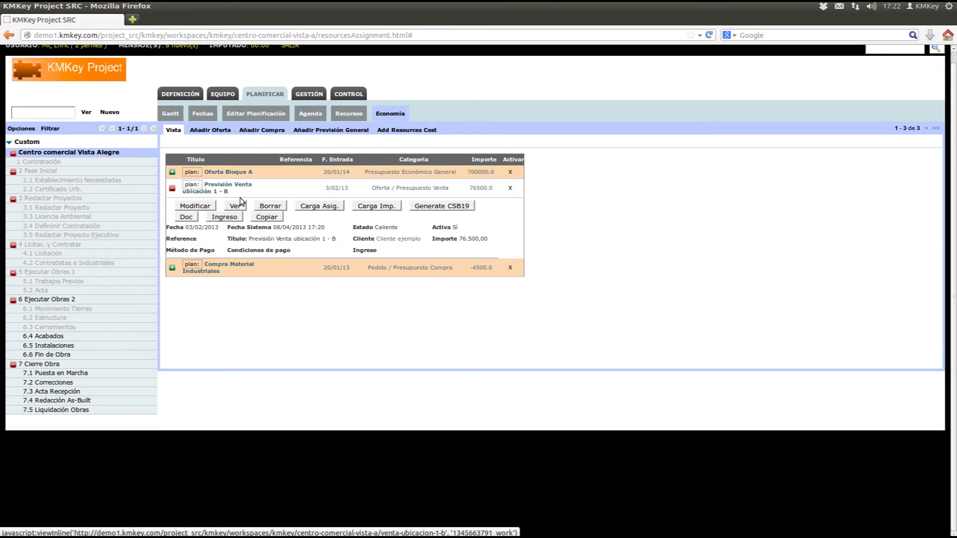
View the line-item breakdown of the sales forecast Previsión Venta ubicación 1 - B
left_click(236, 205)
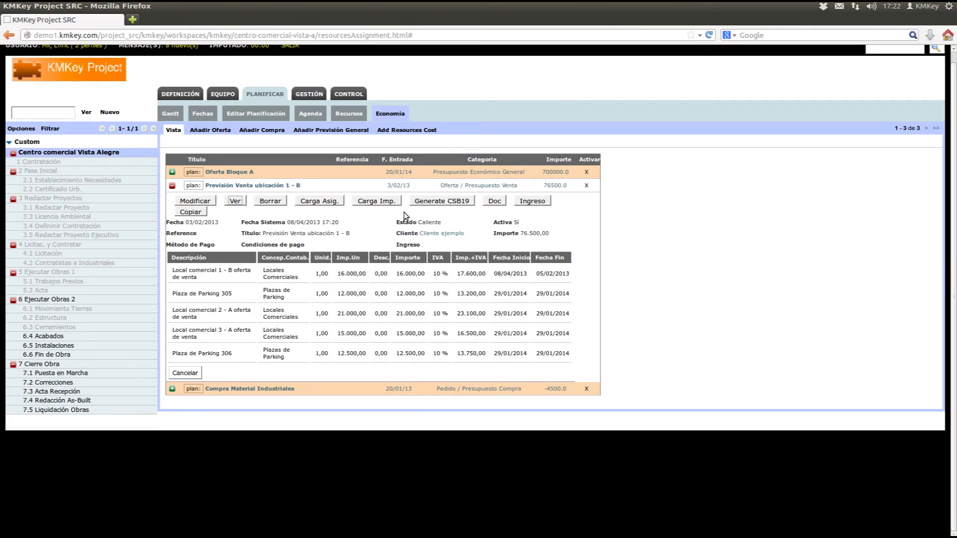
In the history of 6.5 Instalaciones, read the entry Completada Fase 1 de instalaciones and review the kinds of information pill that can be added
left_click(311, 96)
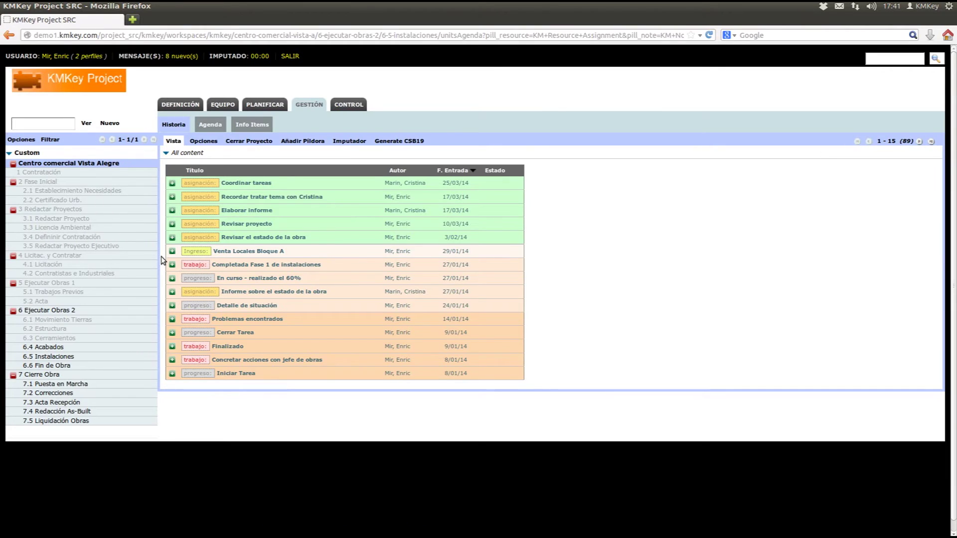
left_click(59, 357)
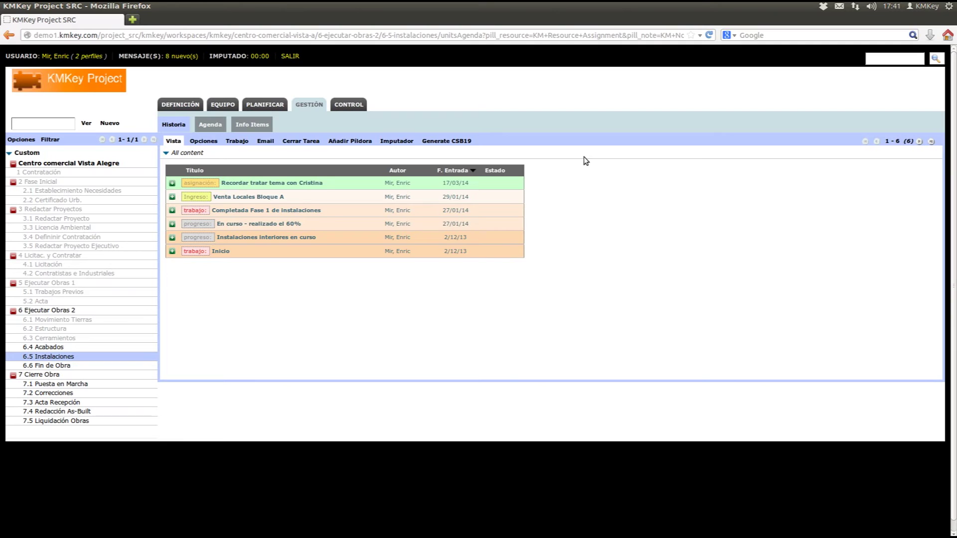
left_click(172, 210)
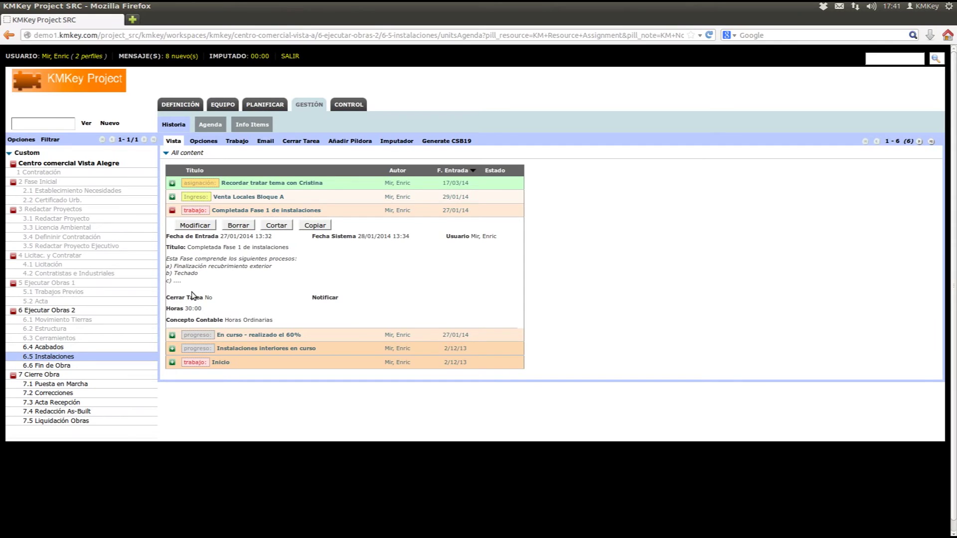
left_click(359, 142)
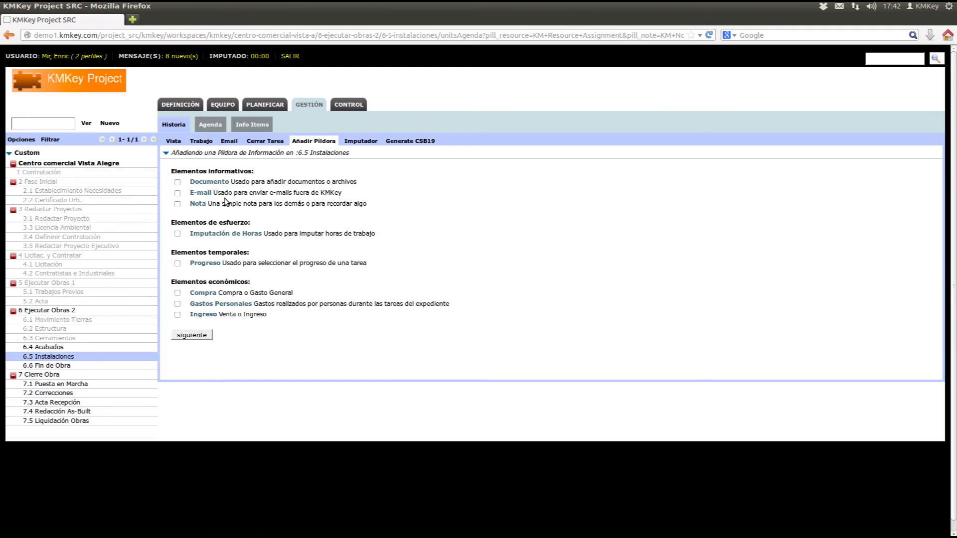
Review the management agenda's filter options without changing them and open the work entry Completada Fase 1 de instalaciones for 28/01/2014
left_click(210, 125)
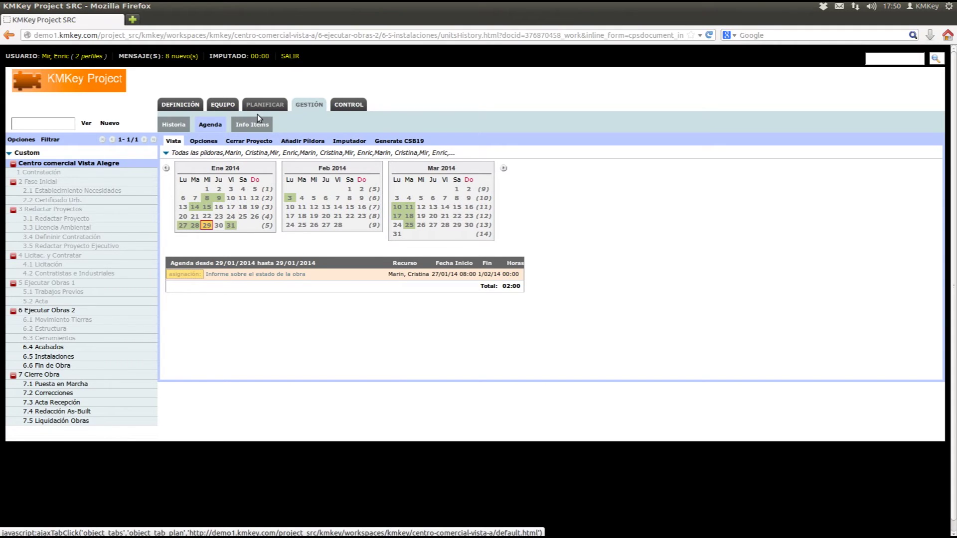
left_click(204, 141)
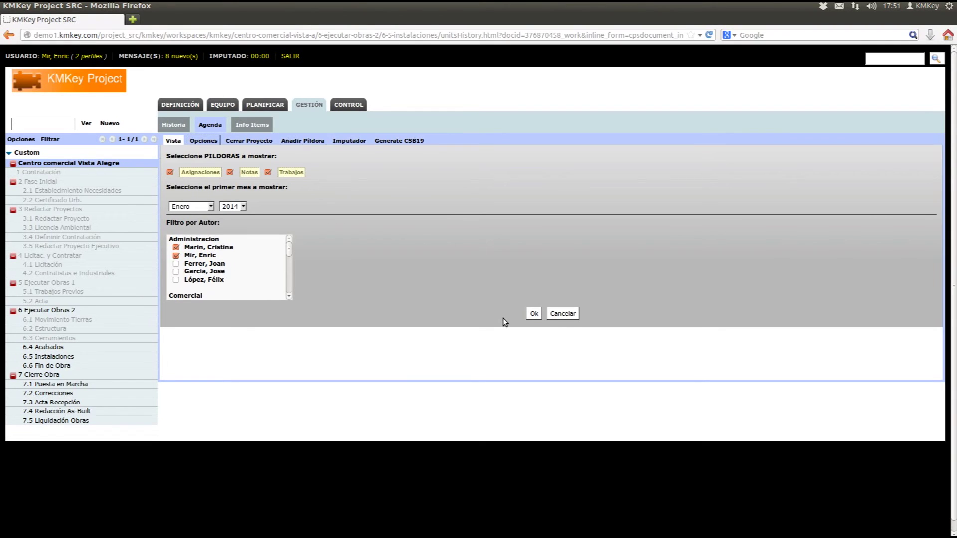
left_click(558, 316)
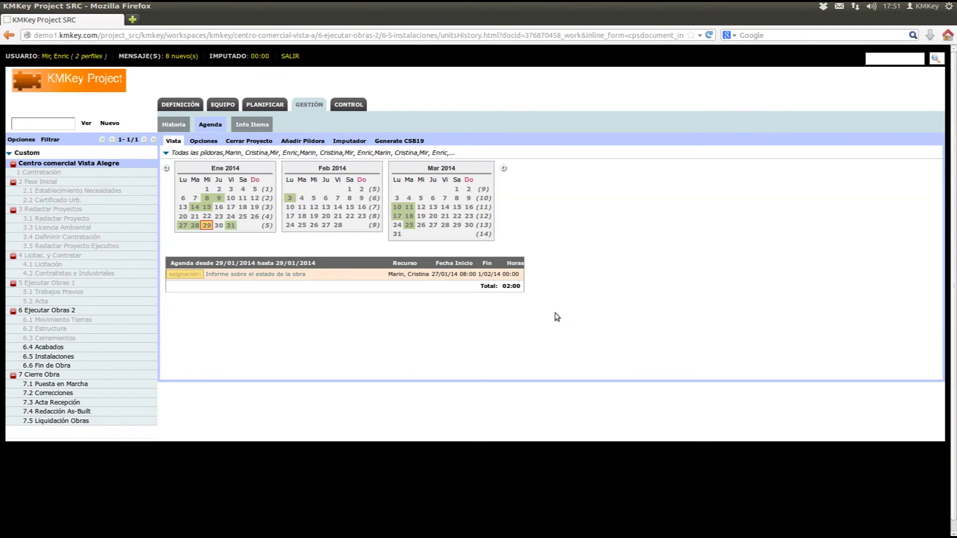
left_click(195, 225)
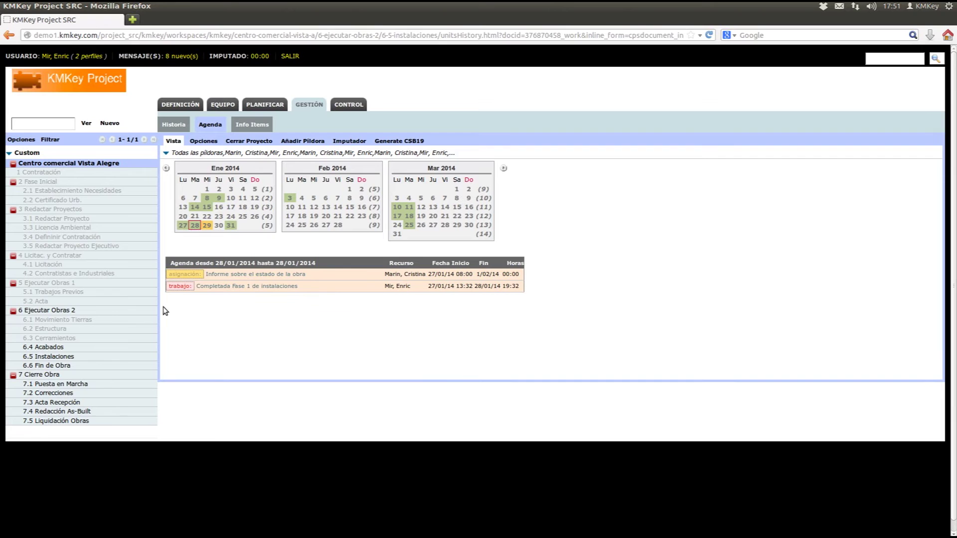
left_click(274, 289)
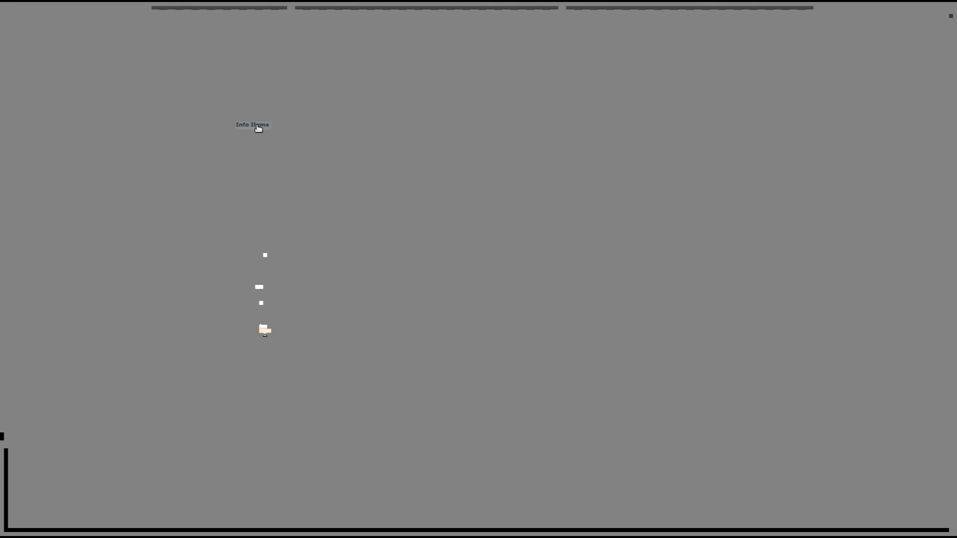
From the information items summary, open the work entry Redactado proyecto of 3.1 Redactar Proyecto
left_click(258, 128)
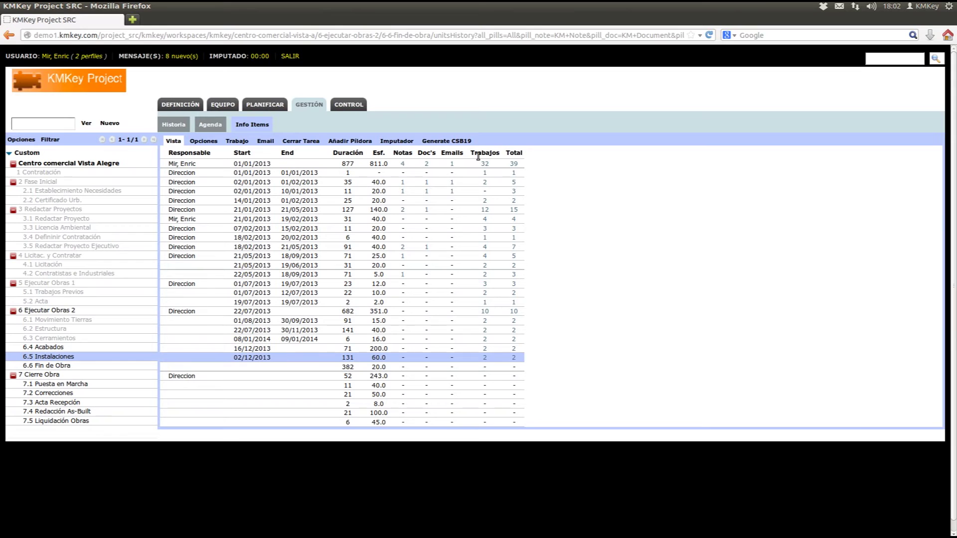
left_click(485, 222)
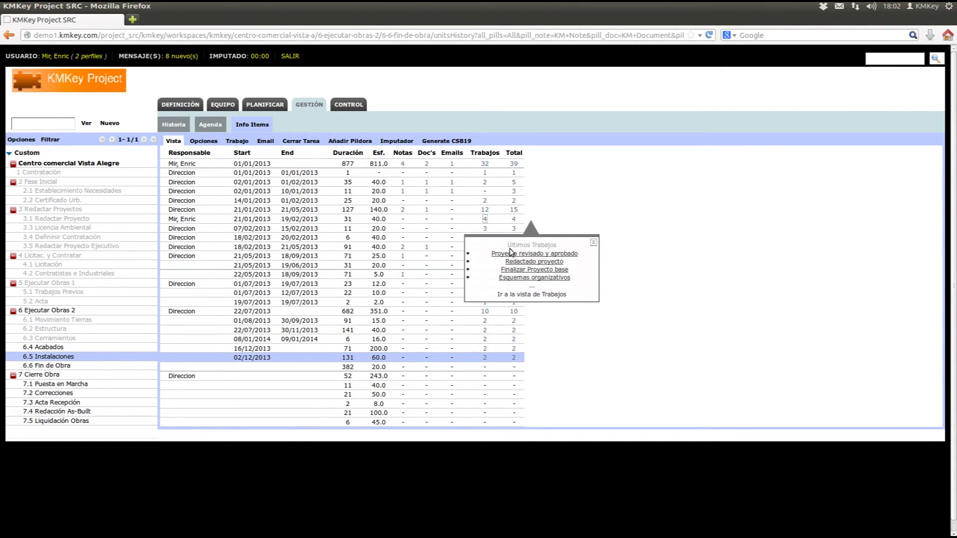
left_click(526, 264)
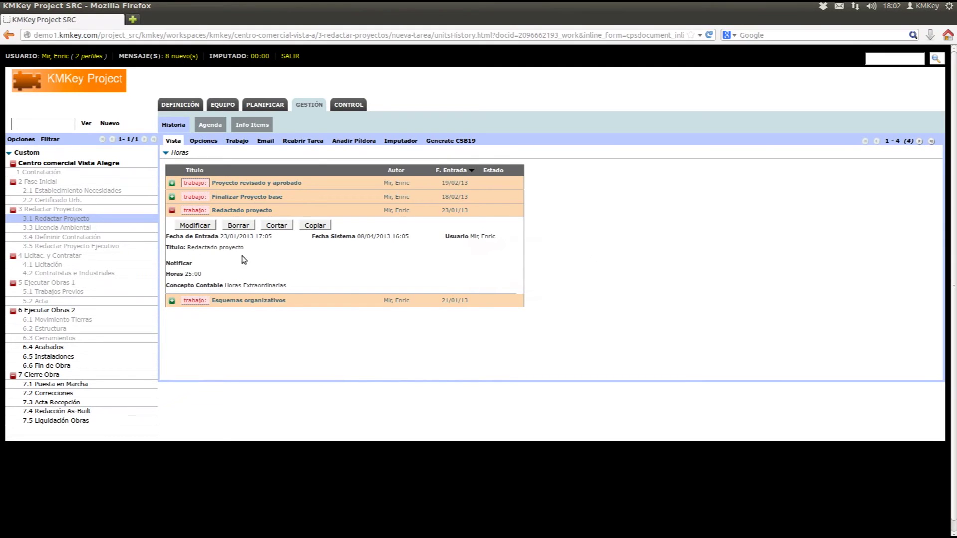
Review the project's control traffic lights and check the planned versus real dates of 4.2 Contratistas e Industriales
left_click(346, 106)
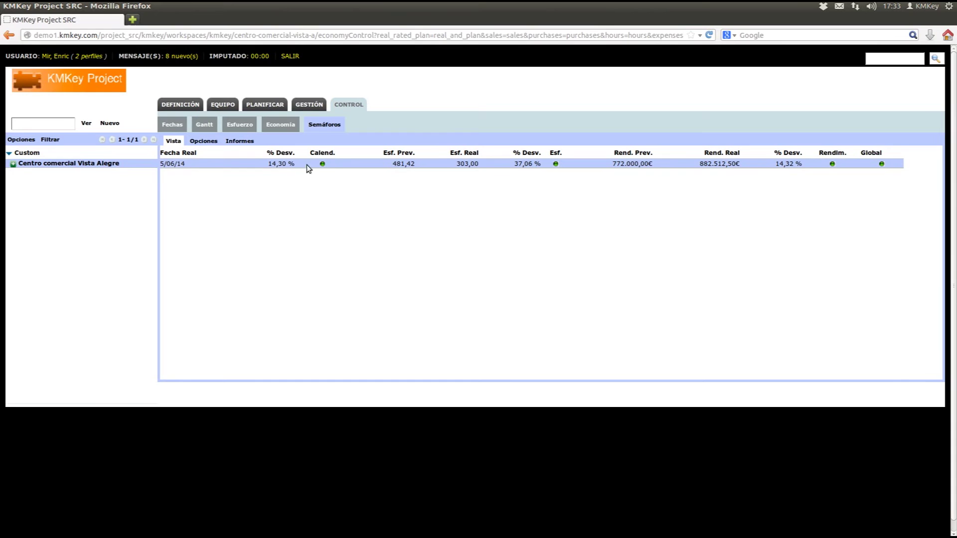
mouse_move(33, 169)
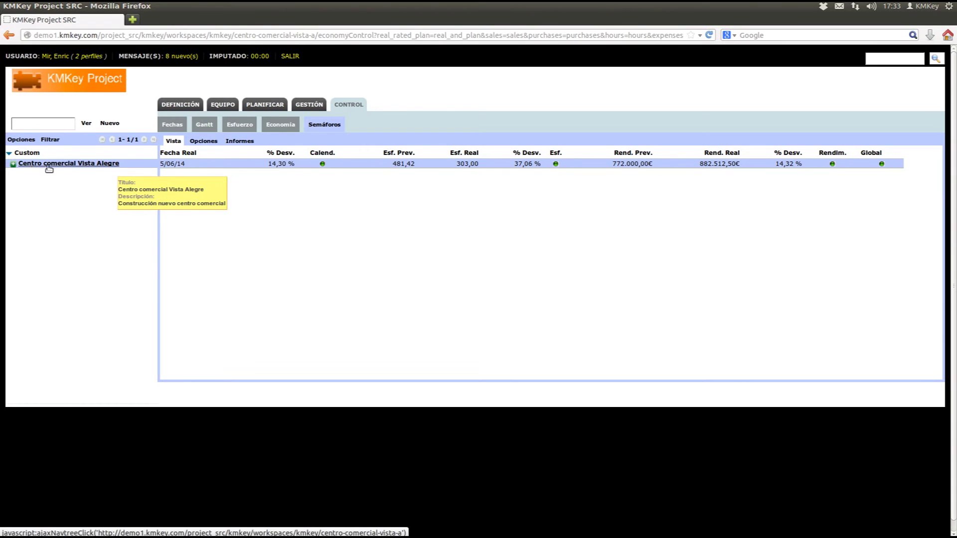
left_click(172, 125)
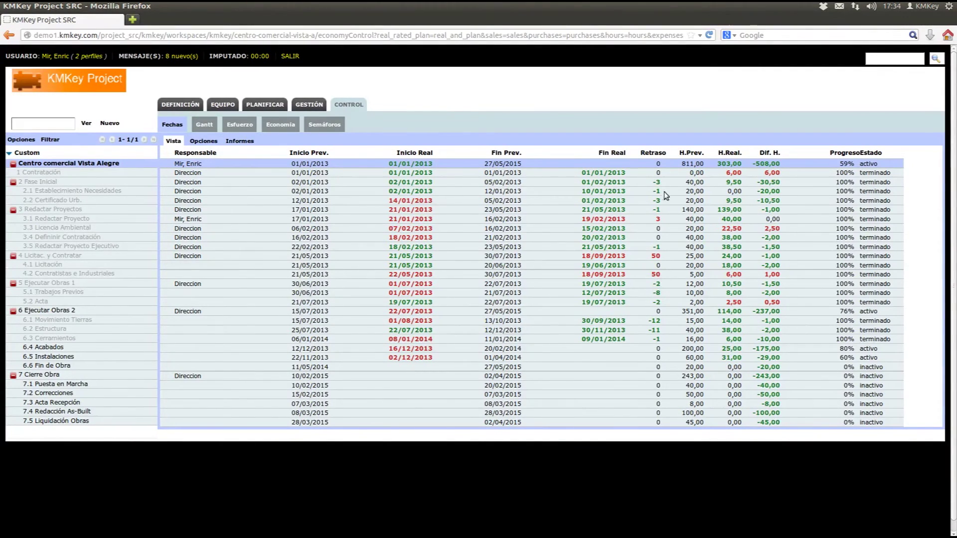
double_click(653, 274)
left_click(90, 276)
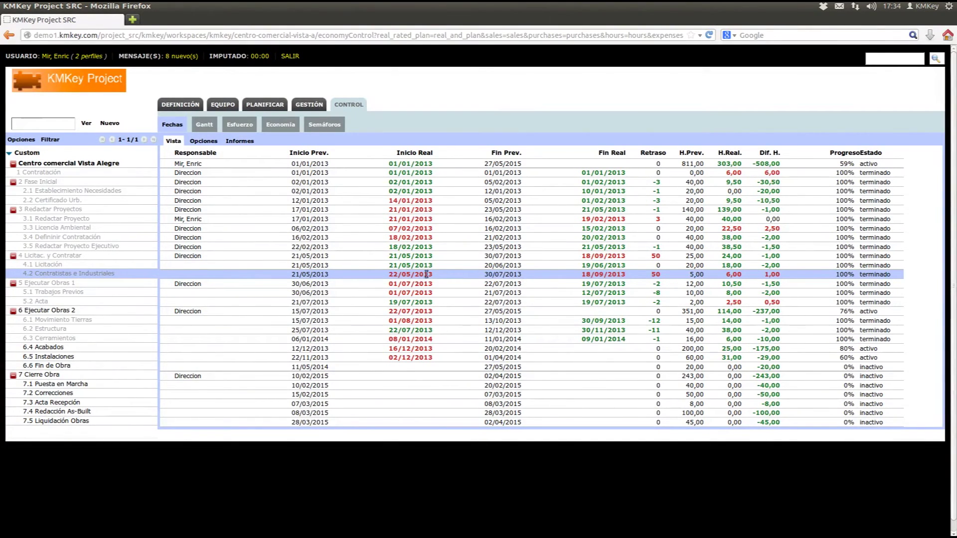
Read the note Se retrasa la tarea in the management history of 4.2 Contratistas e Industriales
left_click(305, 106)
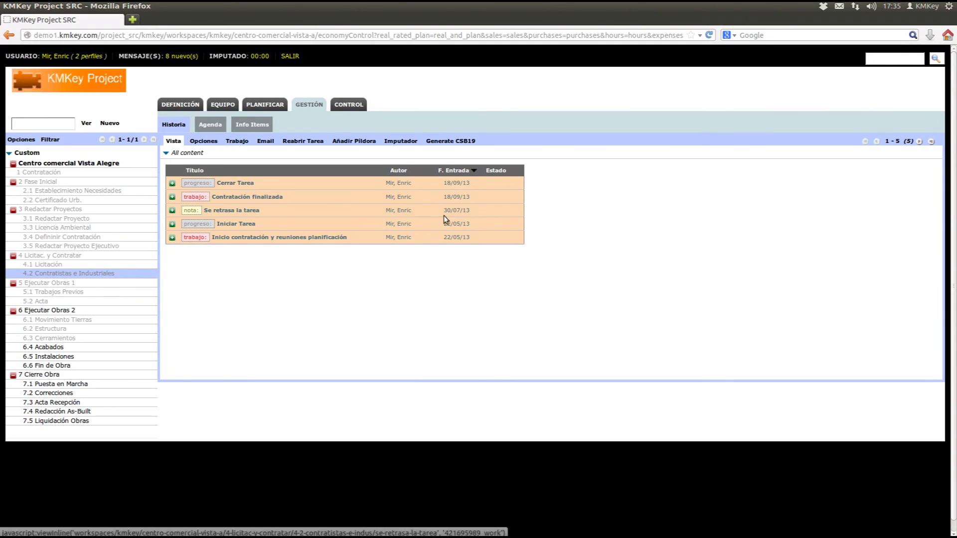
left_click(171, 212)
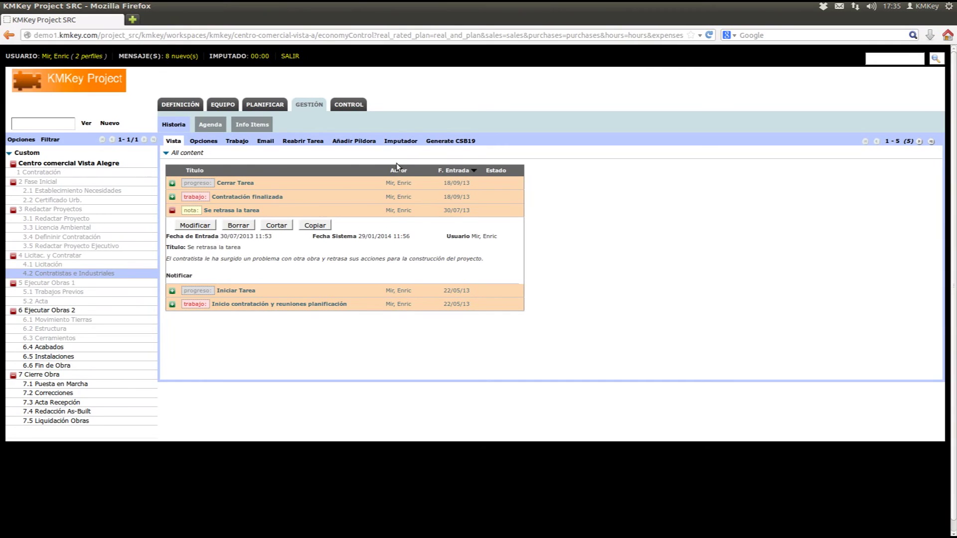
Examine the control Gantt chart and check the planned and real dates of the 4.2 Contratistas e Industriales bar
left_click(359, 104)
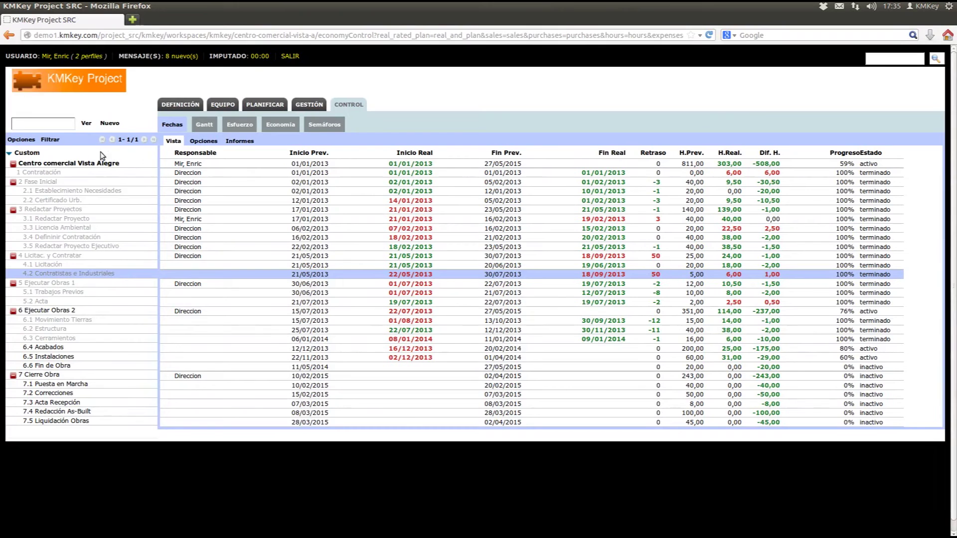
left_click(205, 125)
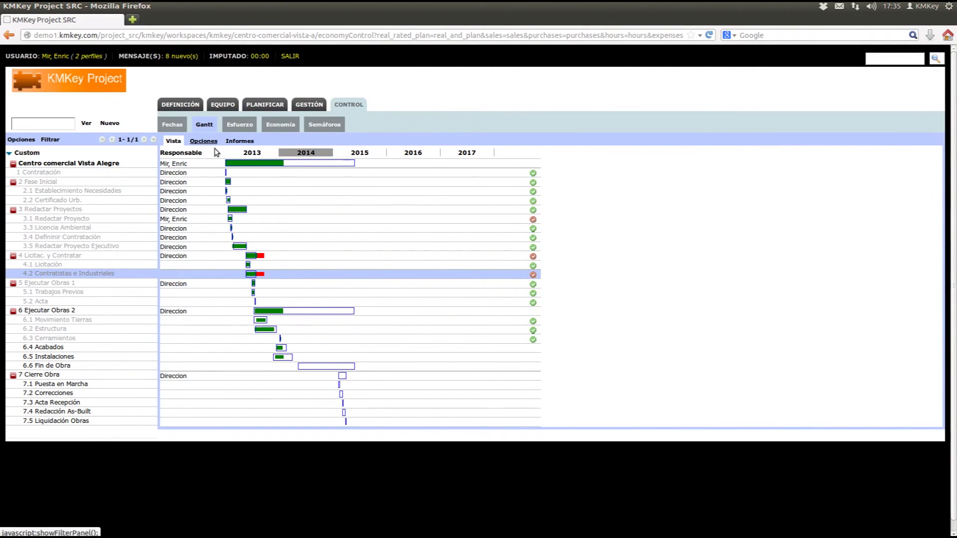
mouse_move(241, 164)
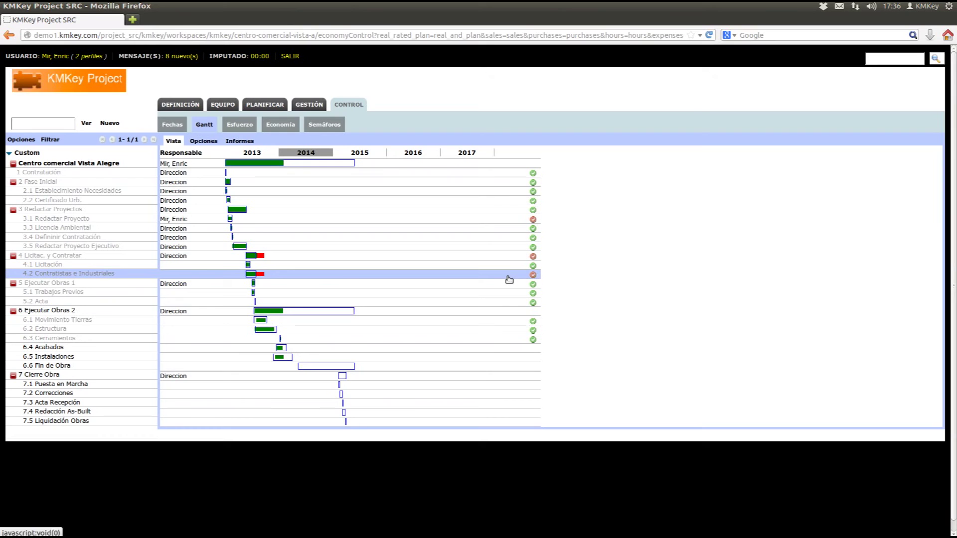
mouse_move(401, 278)
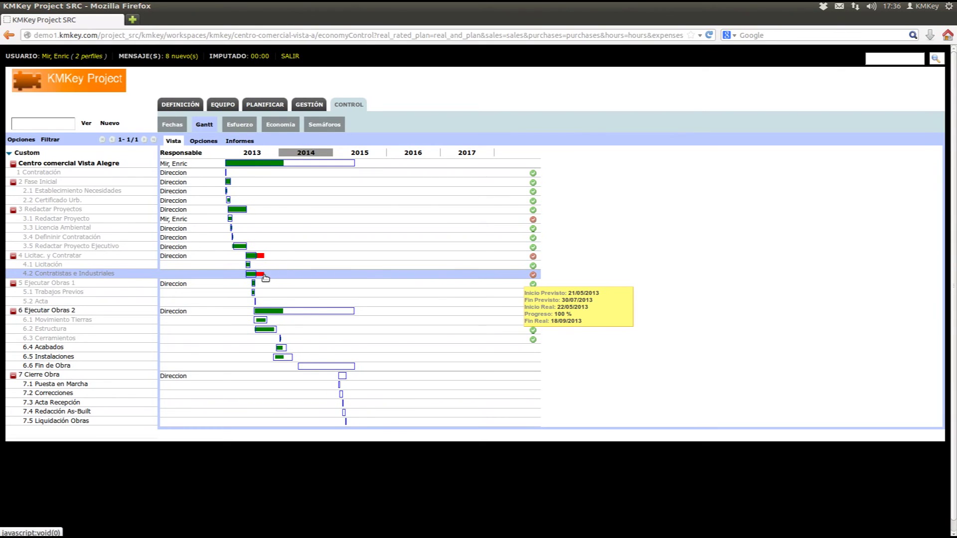
mouse_move(259, 277)
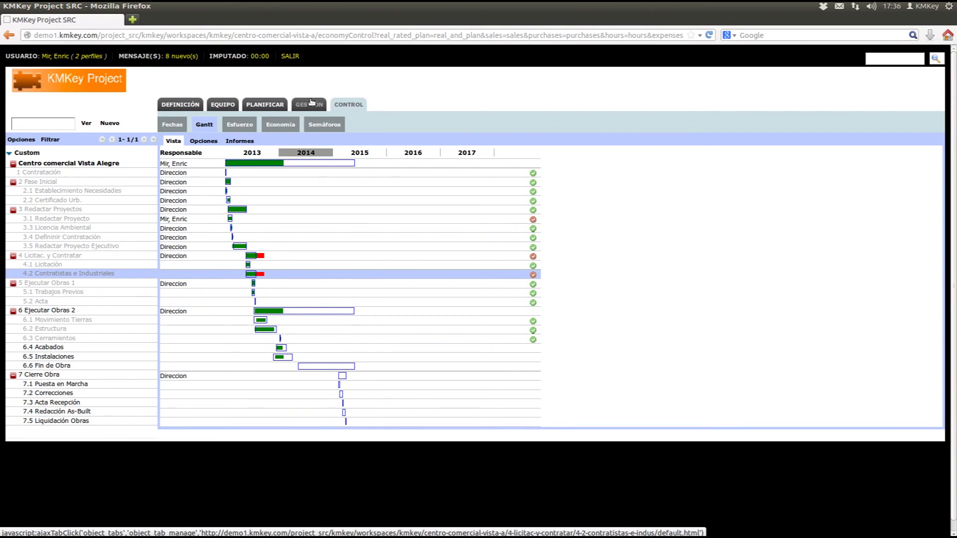
Review the control traffic lights and set the effort control table to show the period by Año
left_click(319, 128)
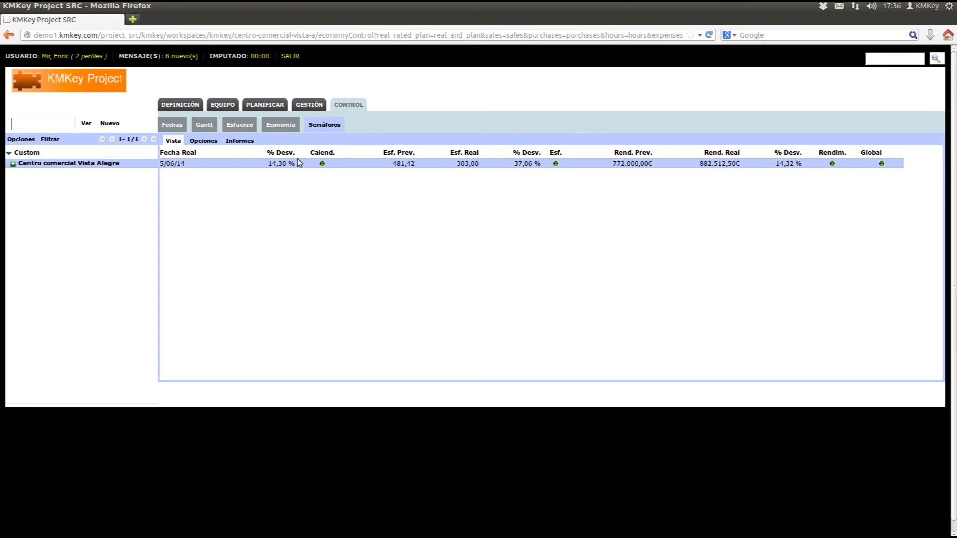
left_click(243, 128)
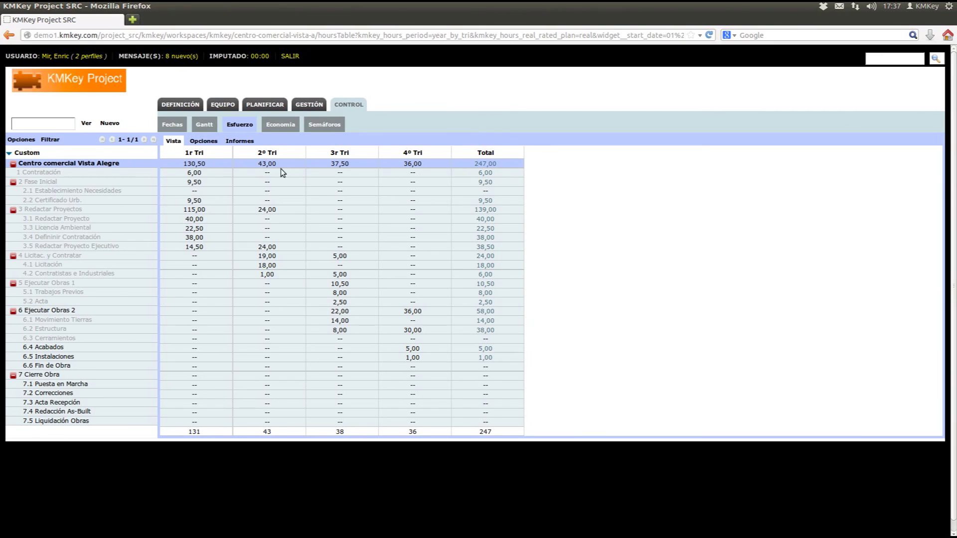
left_click(204, 141)
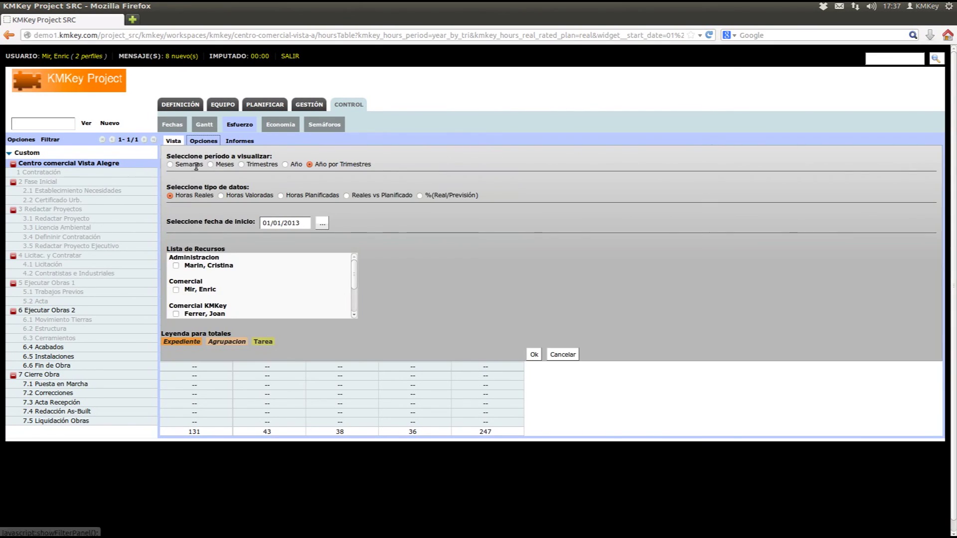
left_click(284, 164)
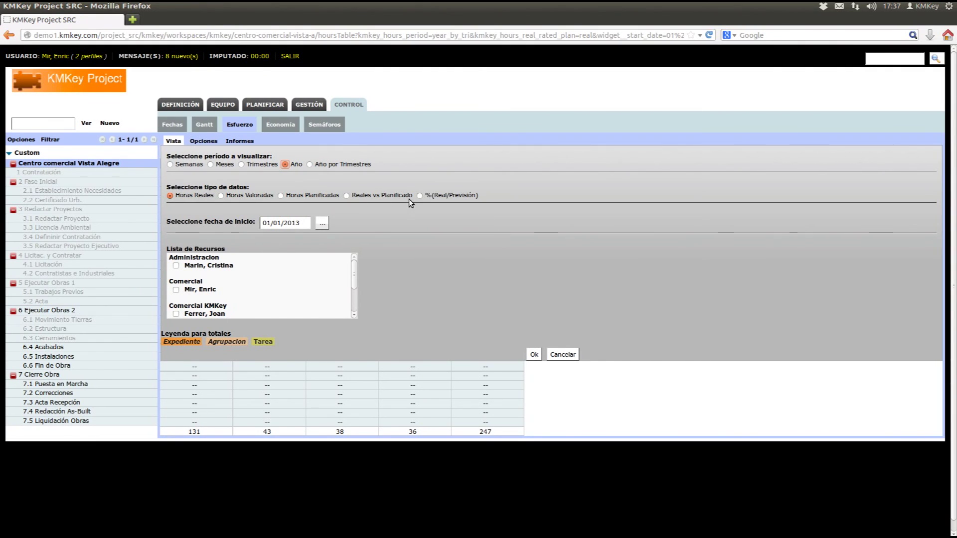
left_click(534, 354)
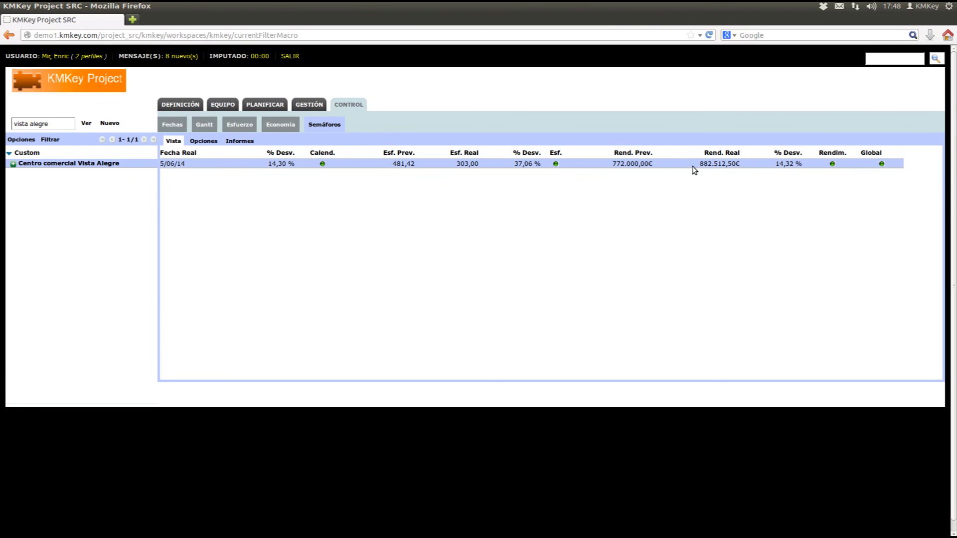
Set the project's economic control table to show both real and planned amounts (Ambos)
left_click(280, 124)
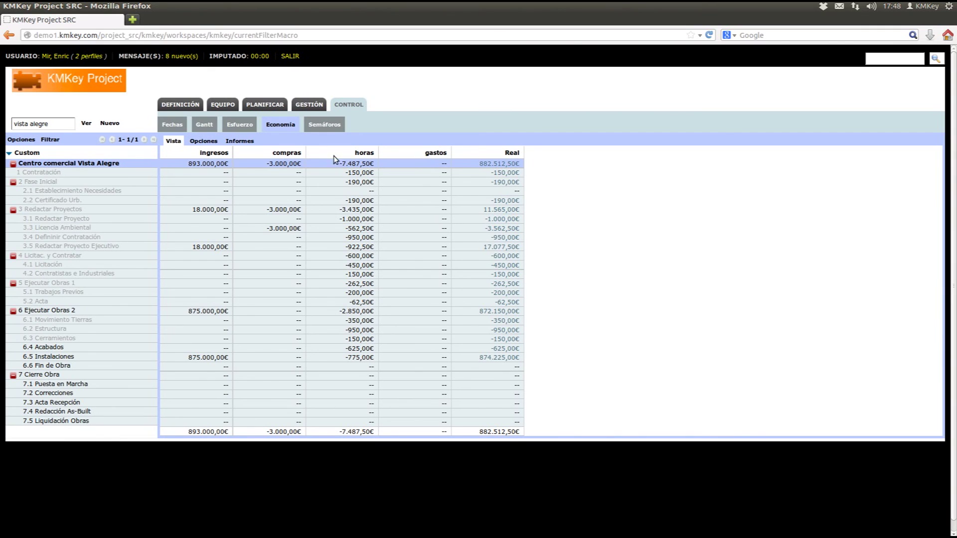
left_click(204, 141)
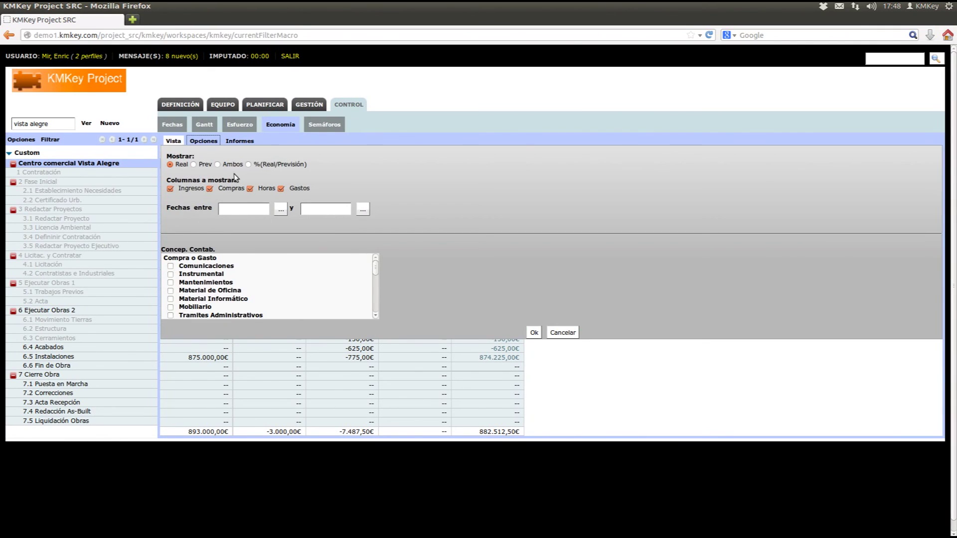
left_click(217, 165)
left_click(533, 332)
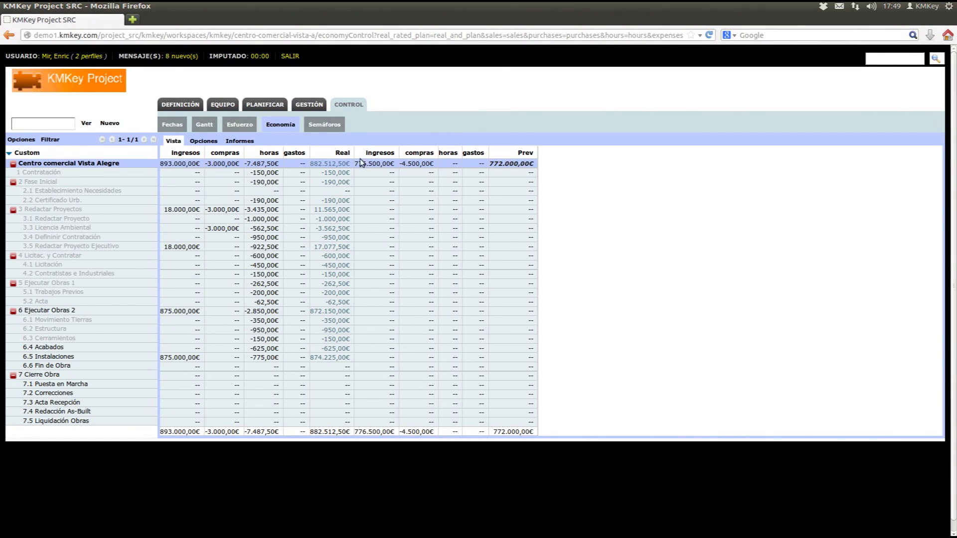
Filter the project list to Proyectos activos in the traffic-light view and compare the projects' indicators
left_click(324, 125)
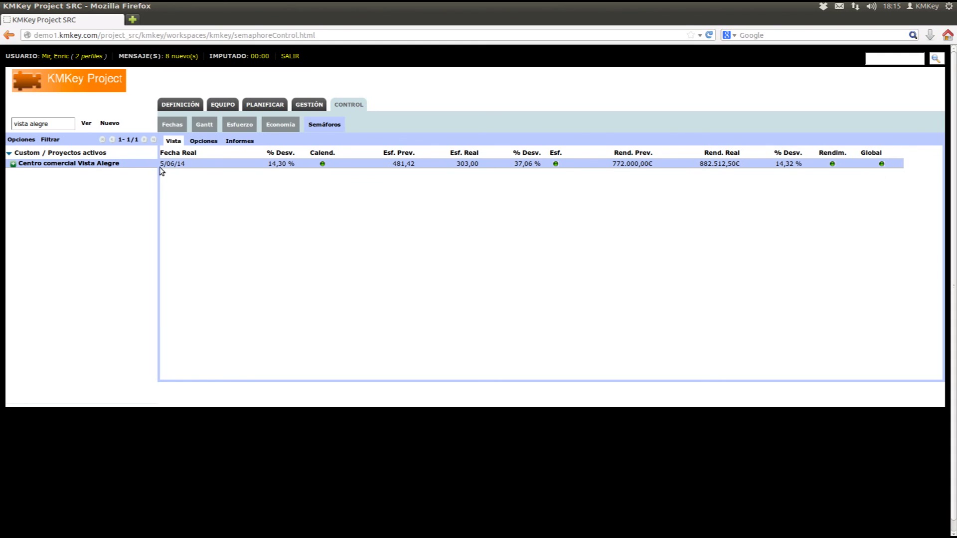
left_click(54, 140)
left_click(196, 243)
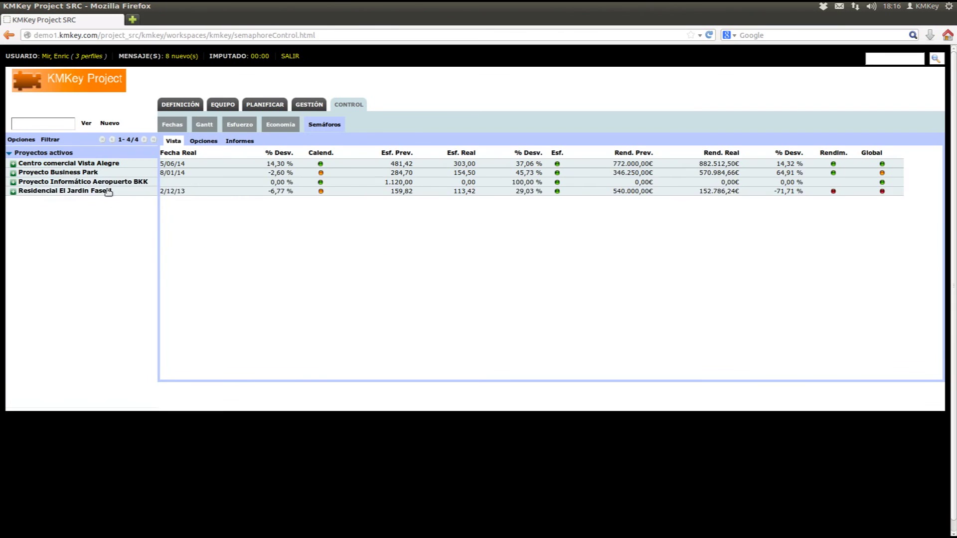
mouse_move(79, 173)
Check the economic control of the active projects, select Residencial El Jardin Fase 1, and log out
left_click(279, 125)
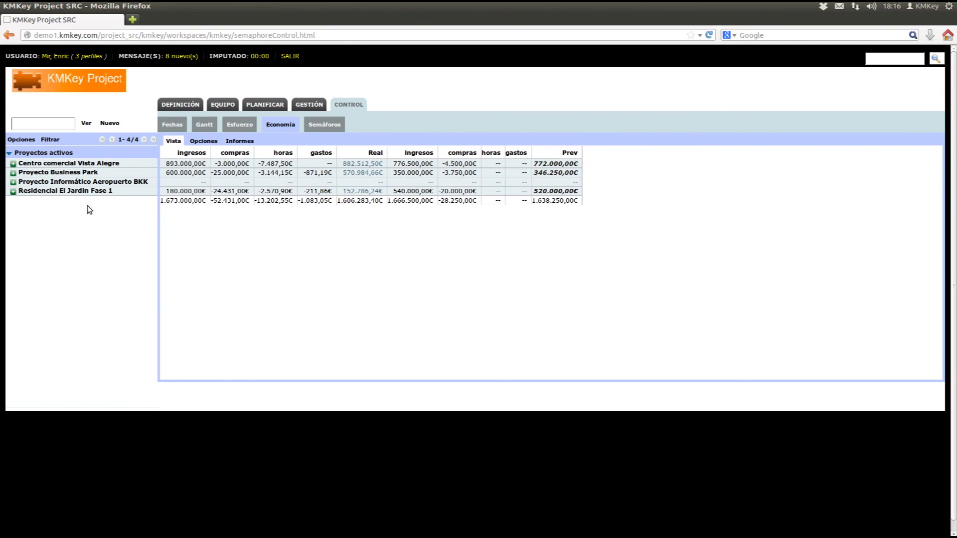
left_click(90, 192)
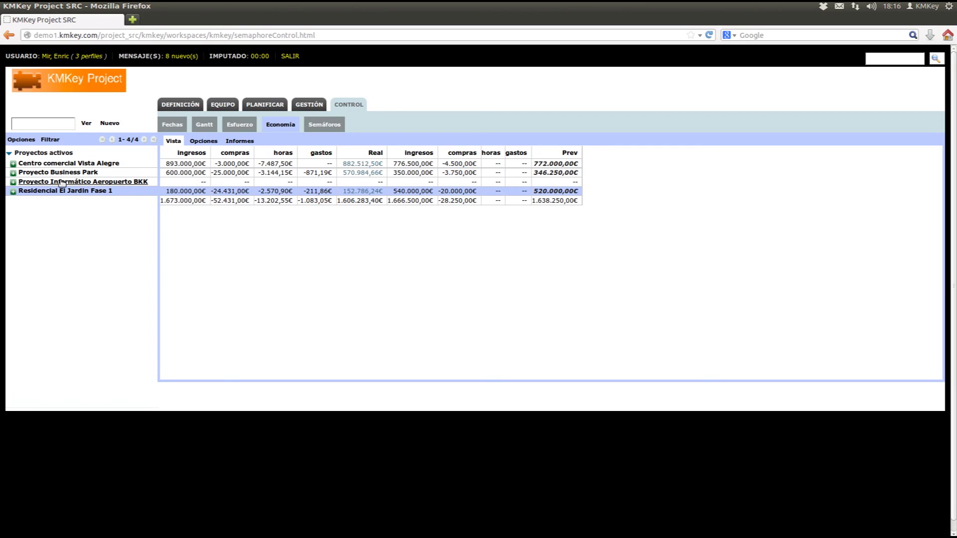
mouse_move(42, 192)
left_click(287, 58)
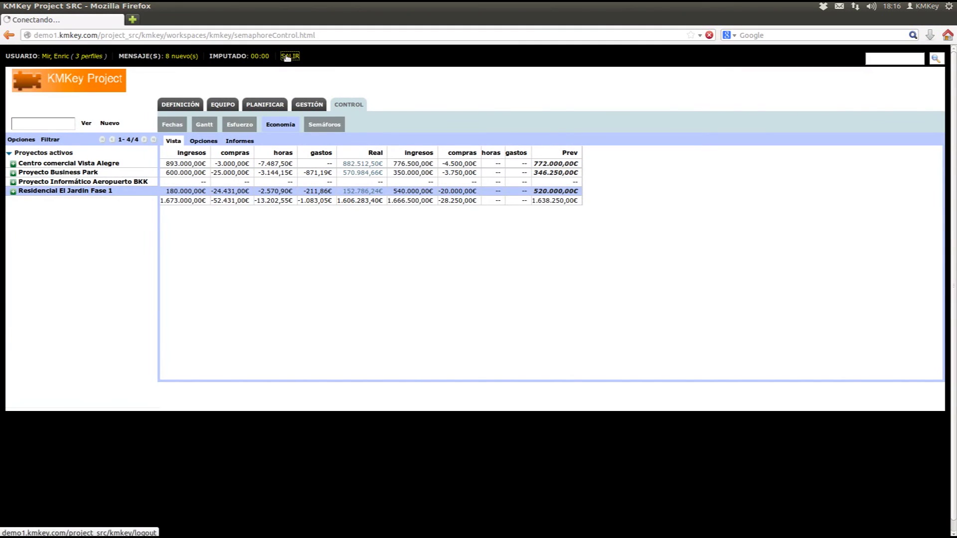